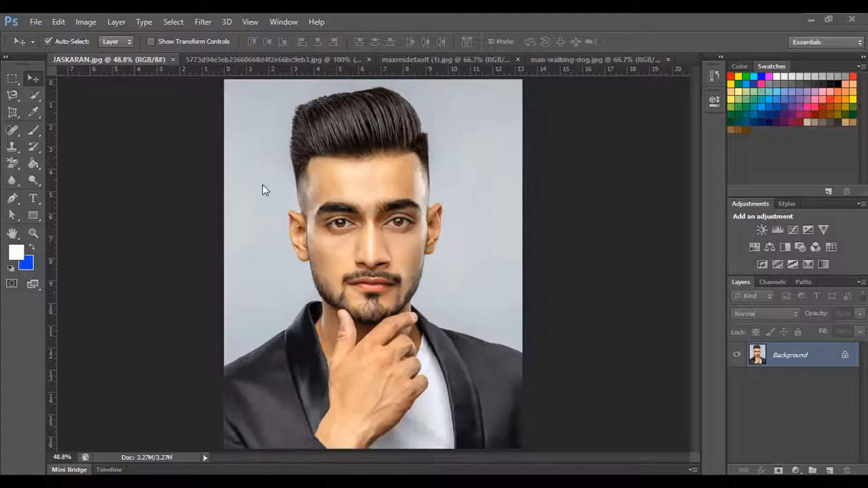
- View the two bride photos and the man-walking-dog image, and return to the man's portrait
click(279, 60)
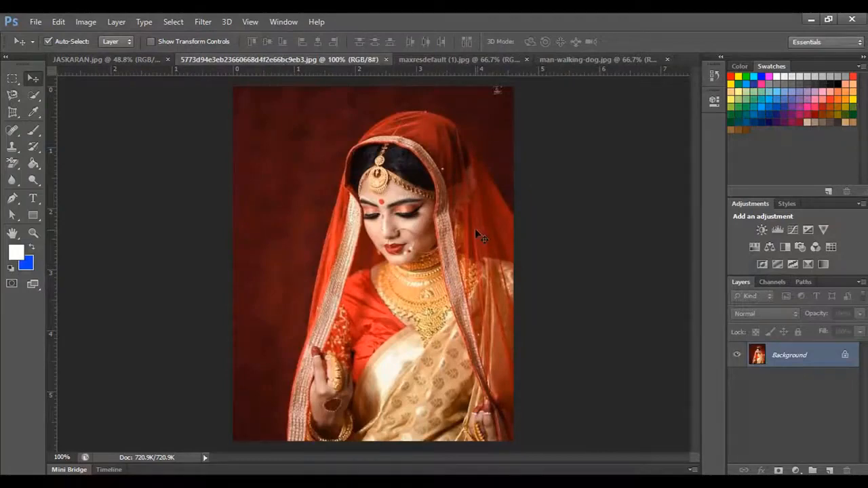
click(438, 61)
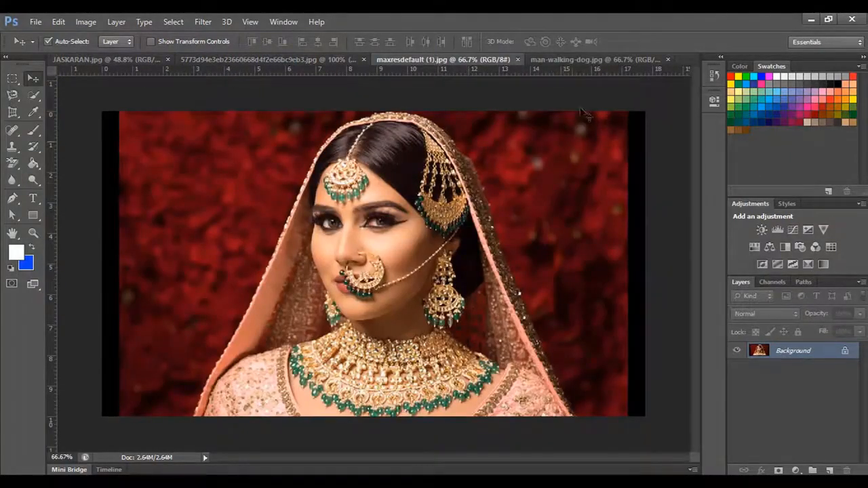
click(587, 61)
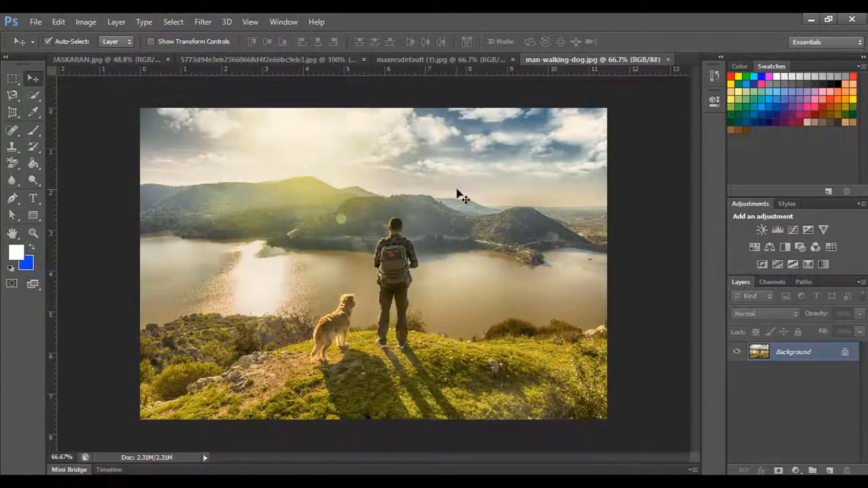
click(116, 57)
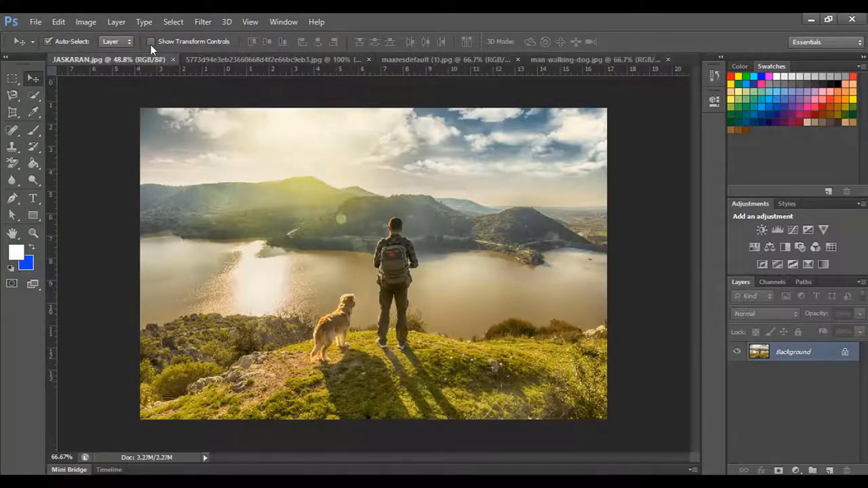
- Convert the portrait's locked Background into an editable layer named Layer 0
double_click(845, 358)
click(541, 165)
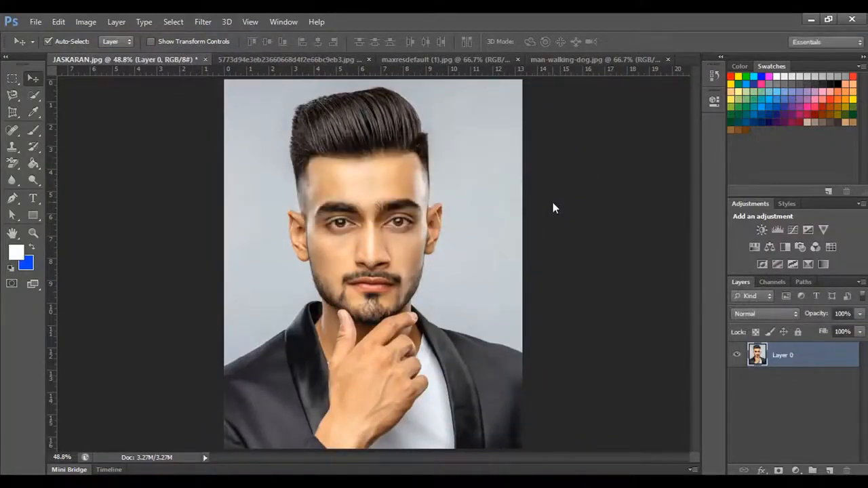
scroll(437, 242, down, 1)
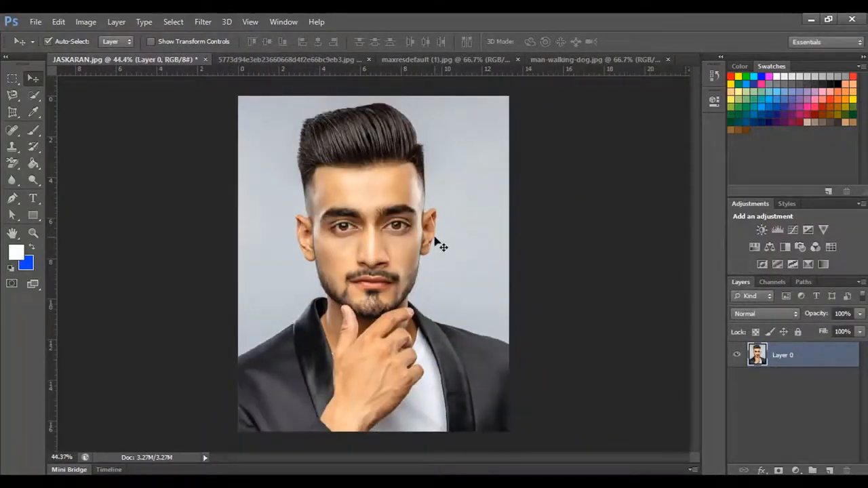
scroll(438, 244, up, 1)
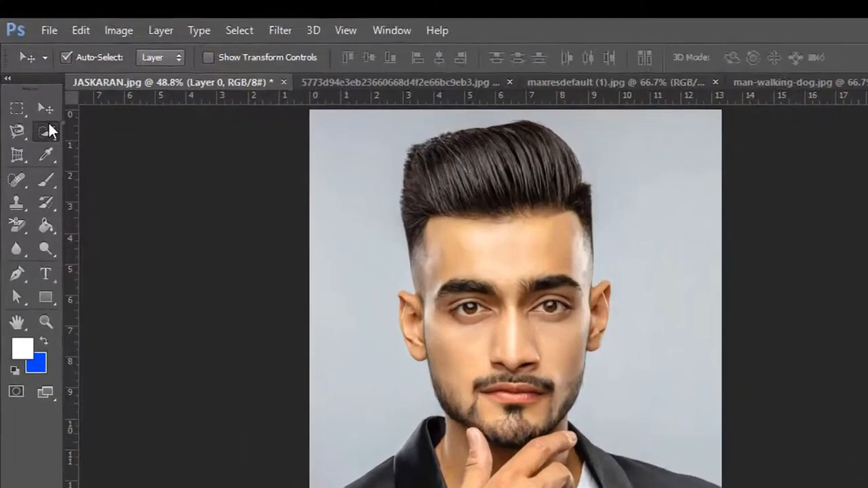
- Select the grey backdrop on both sides of the man with the Quick Selection tool
click(33, 94)
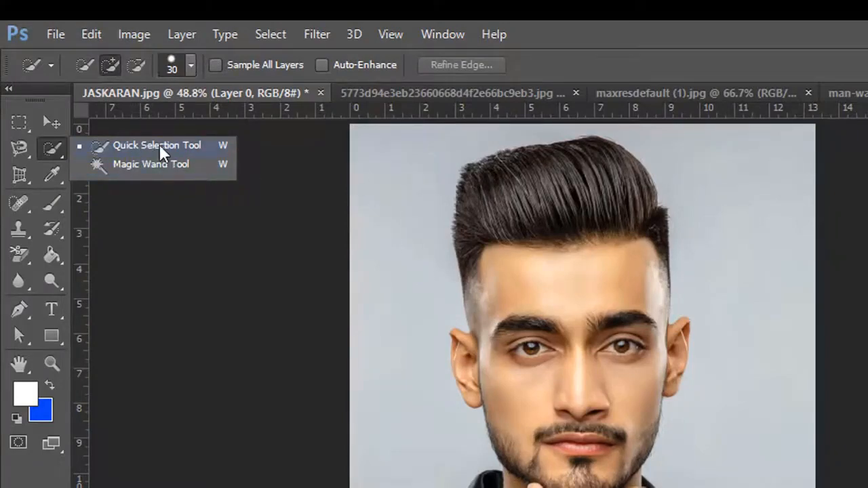
click(159, 145)
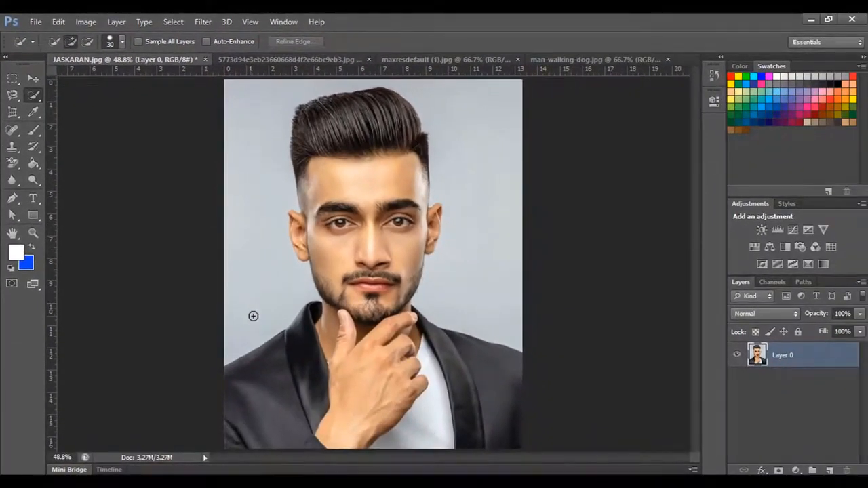
mouse_move(253, 316)
mouse_down()
mouse_move(255, 144)
mouse_move(308, 91)
mouse_up()
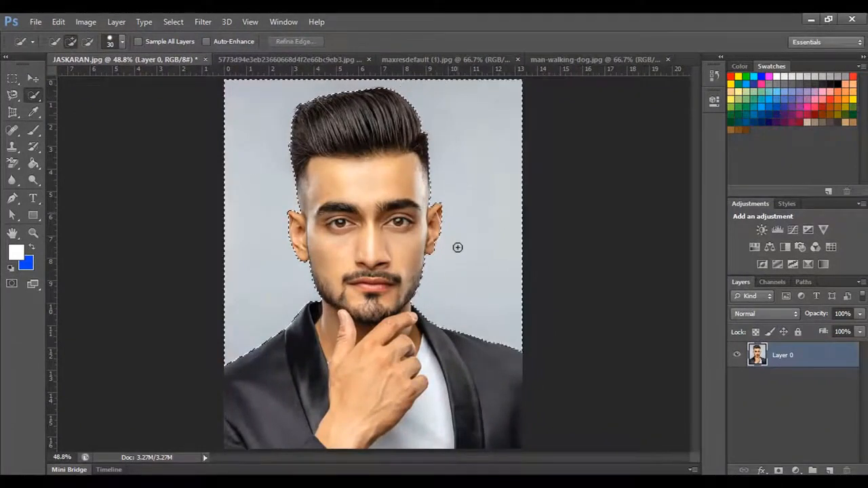
mouse_move(462, 264)
mouse_down()
mouse_move(511, 243)
mouse_move(468, 139)
mouse_up()
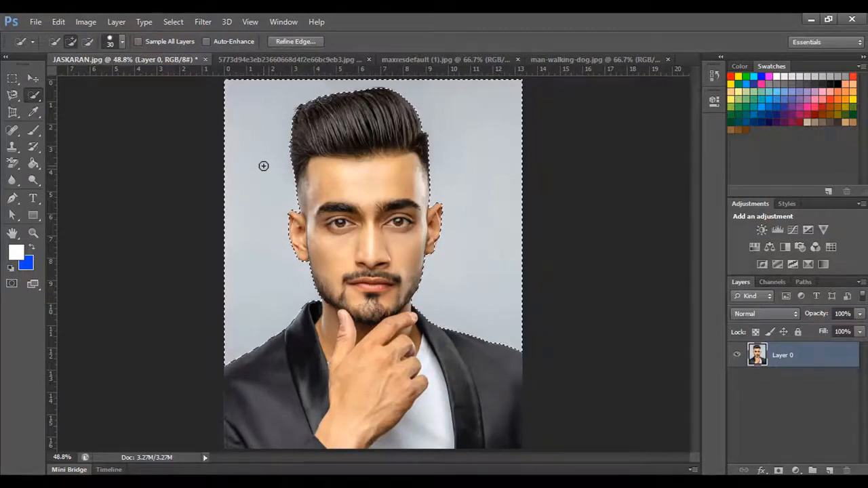
- Try removing the selected grey backdrop, undo it, and delete the backdrop again
key(ctrl+BackSpace)
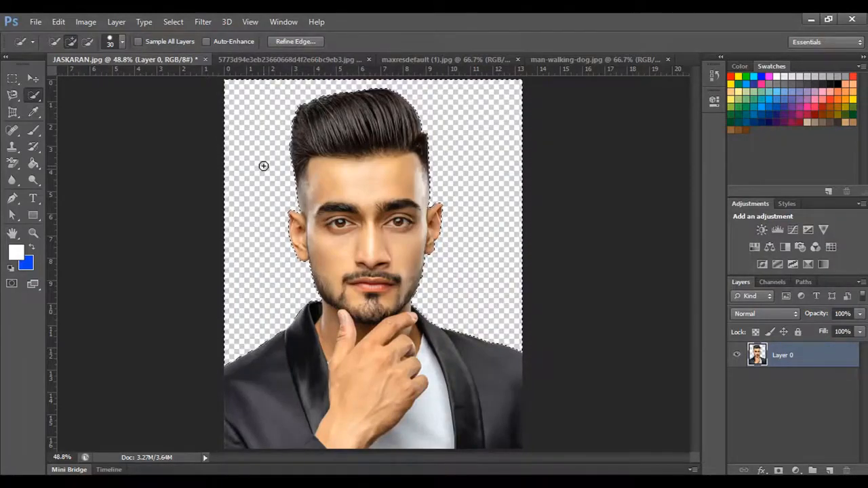
key(ctrl+z)
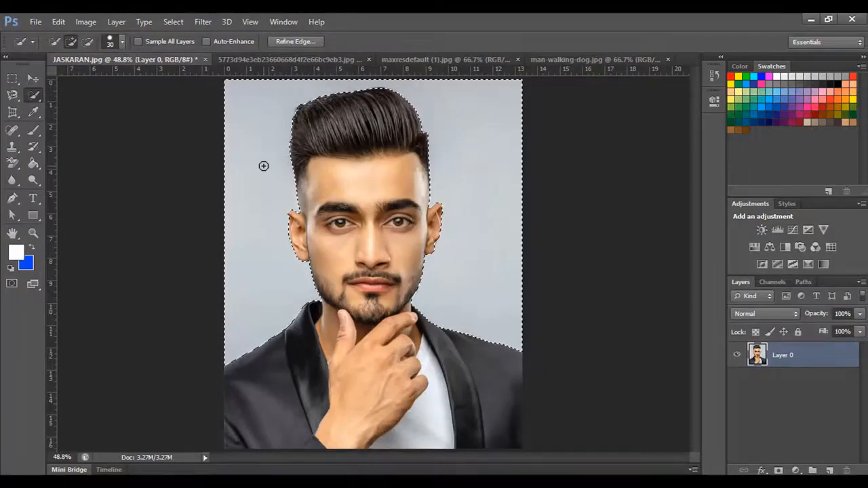
key(Delete)
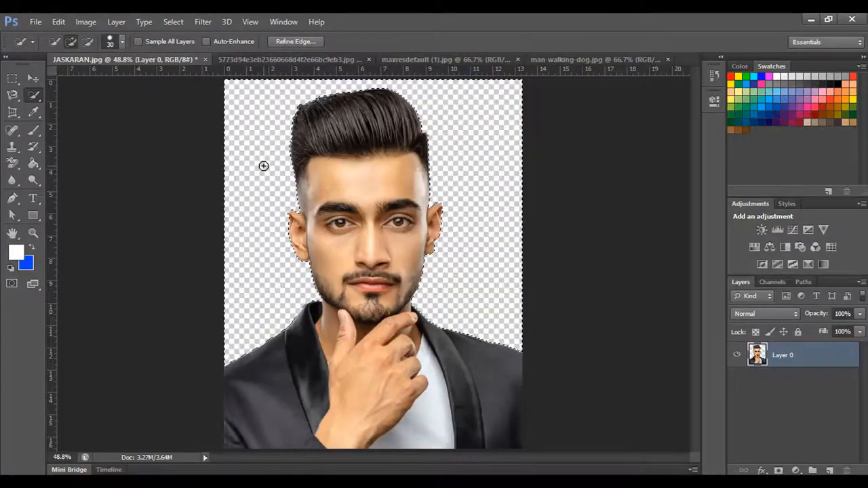
- Undo the removal of the grey backdrop and clear the selection
right_click(35, 97)
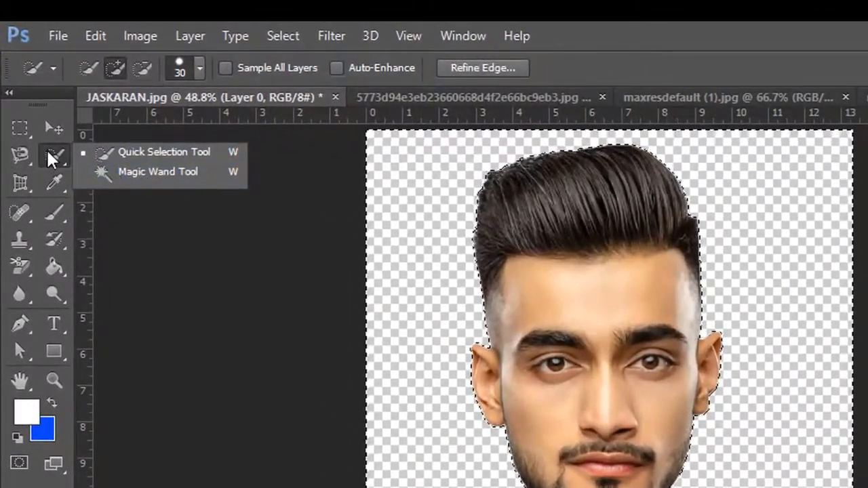
click(50, 156)
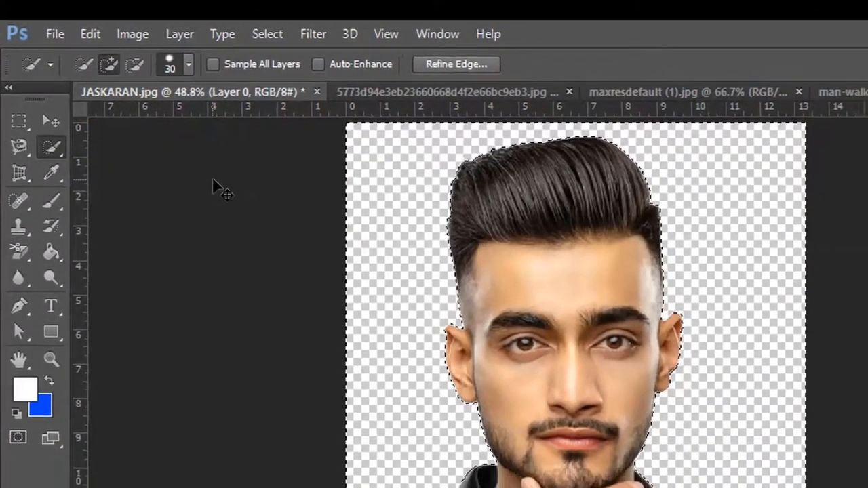
key(ctrl+z)
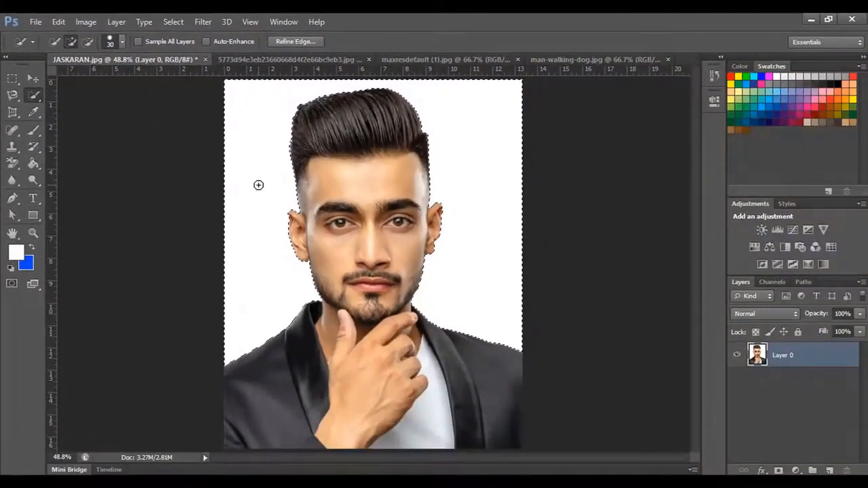
key(ctrl+z)
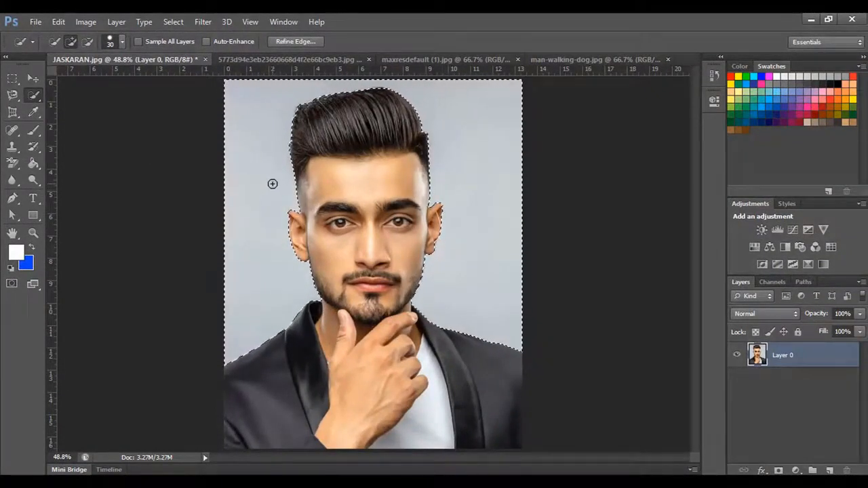
key(ctrl+d)
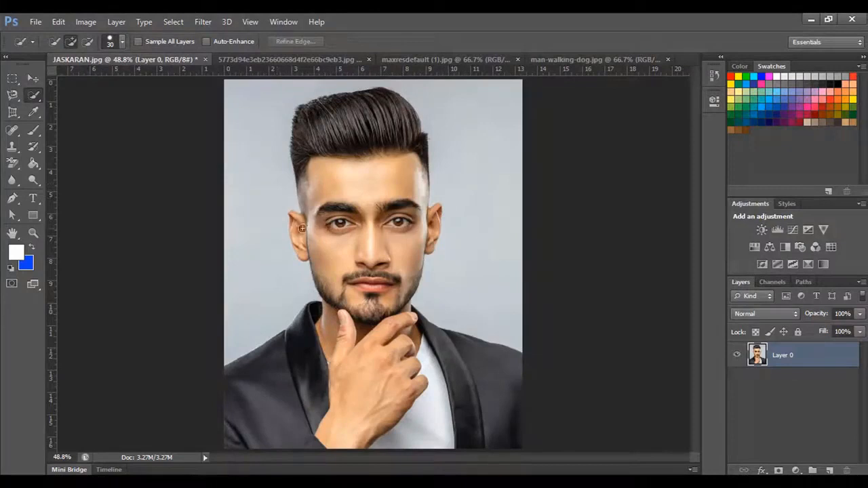
- Select the grey backdrop around the man with the Magic Wand tool
right_click(35, 96)
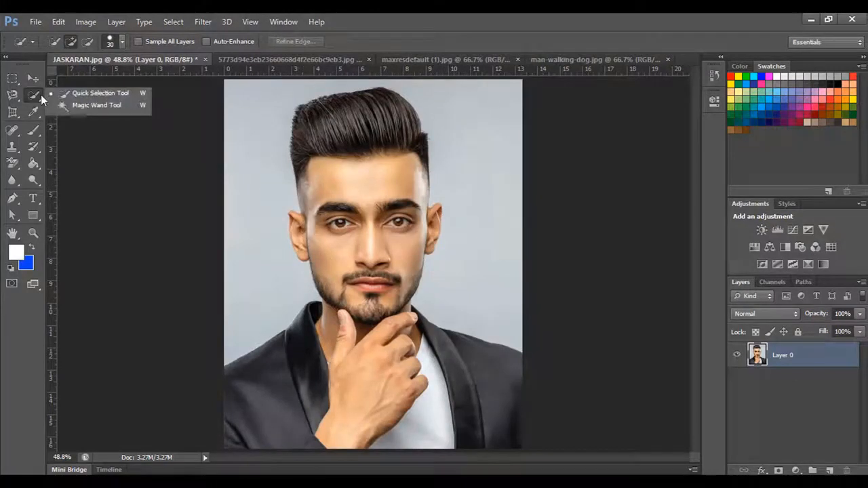
click(95, 105)
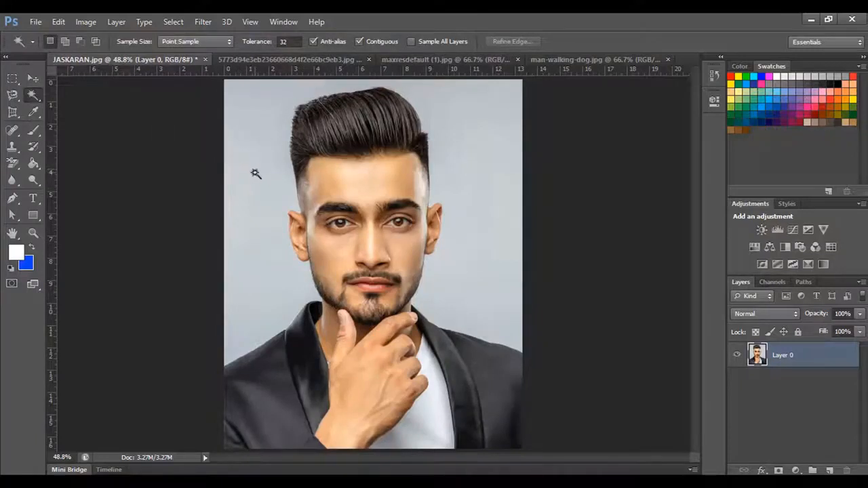
click(255, 173)
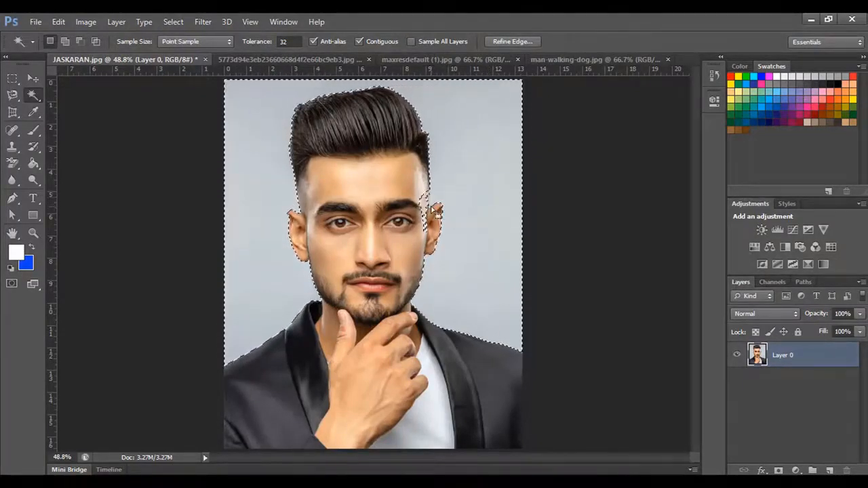
- Subtract the stray patches on the man's temple beside the ear from the backdrop selection
scroll(428, 215, up, 1)
scroll(429, 216, up, 11)
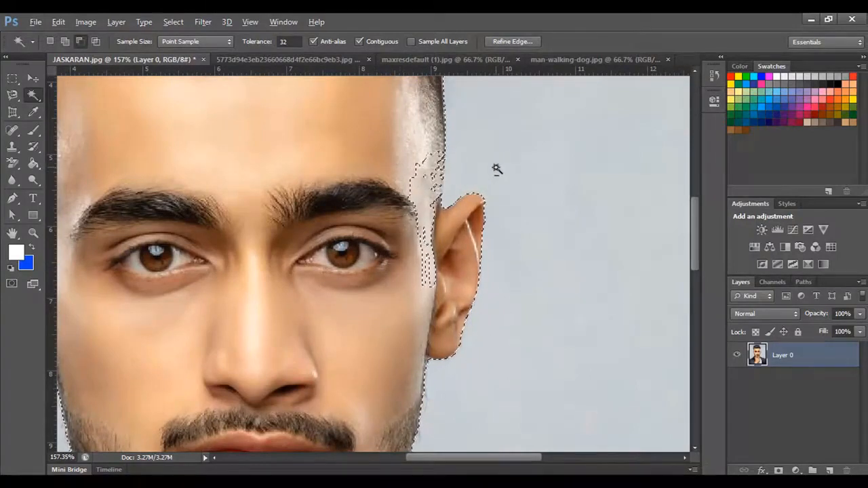
click(428, 186)
click(427, 170)
click(434, 165)
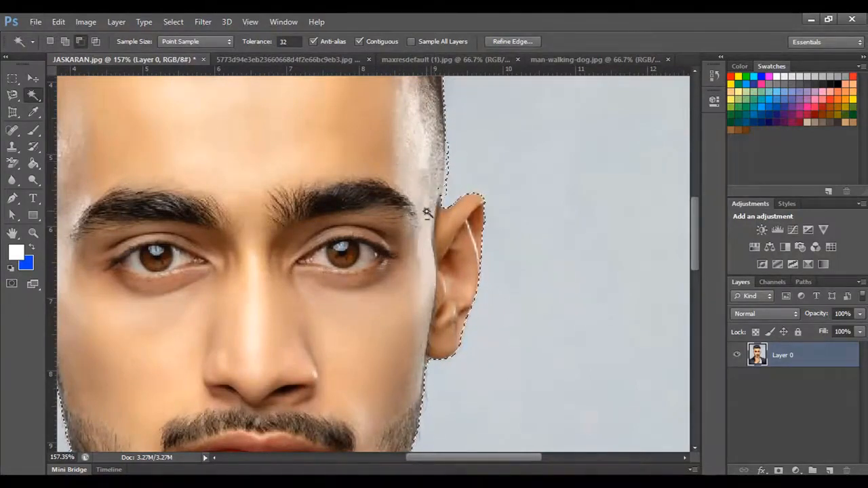
scroll(416, 201, down, 1)
scroll(414, 200, down, 5)
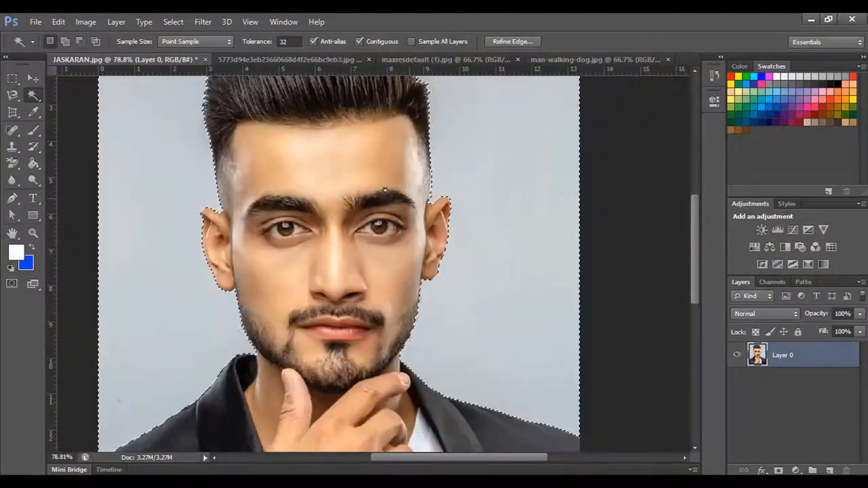
- Try deleting the selected backdrop, undo the deletion, and fill the backdrop with the blue background color
drag(347, 126, 390, 275)
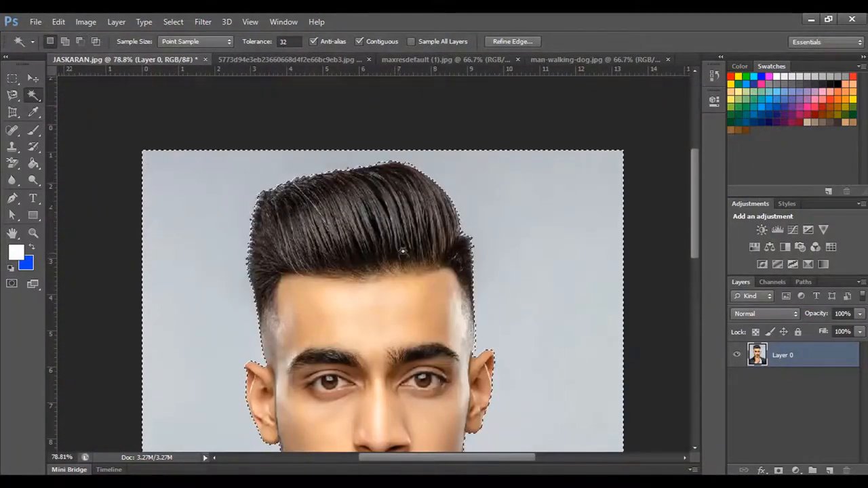
scroll(404, 252, down, 4)
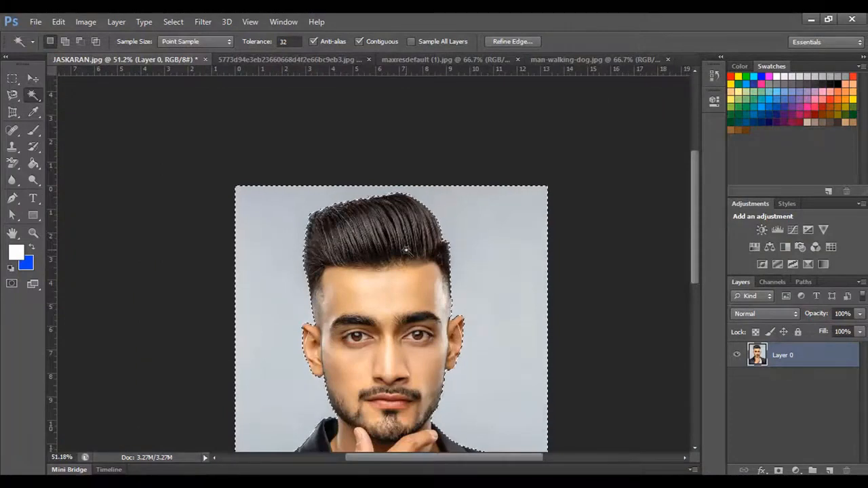
drag(405, 251, 388, 192)
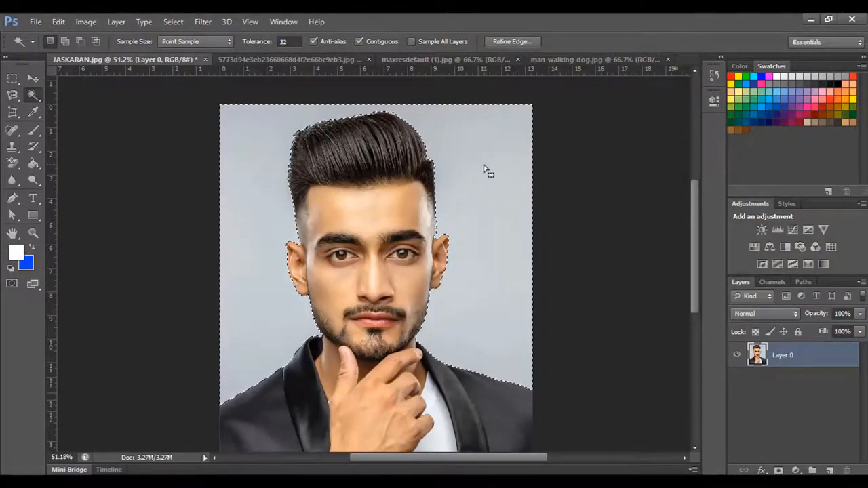
key(Delete)
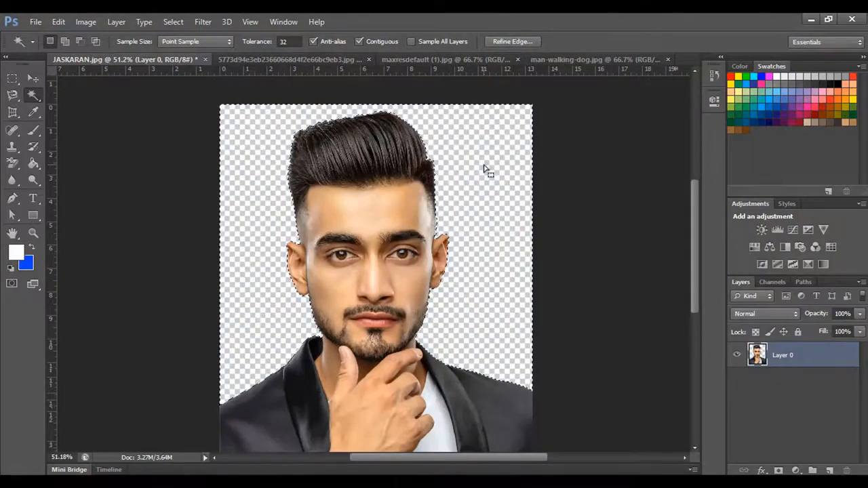
key(ctrl+z)
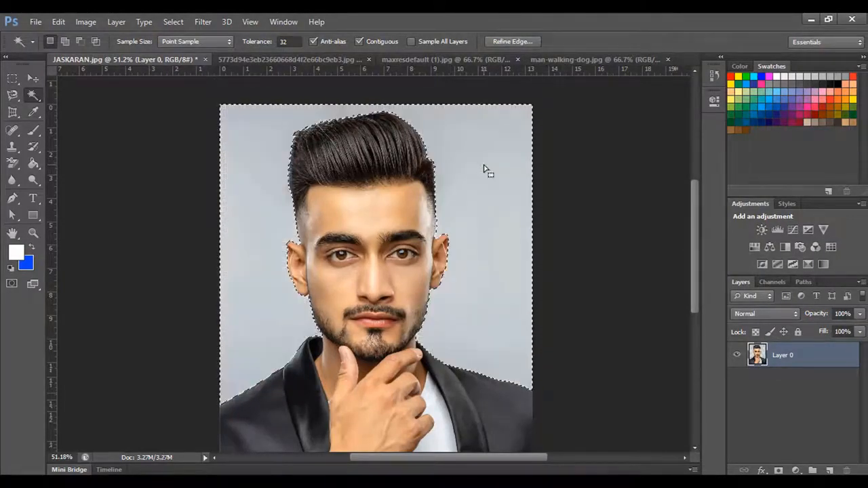
key(ctrl+BackSpace)
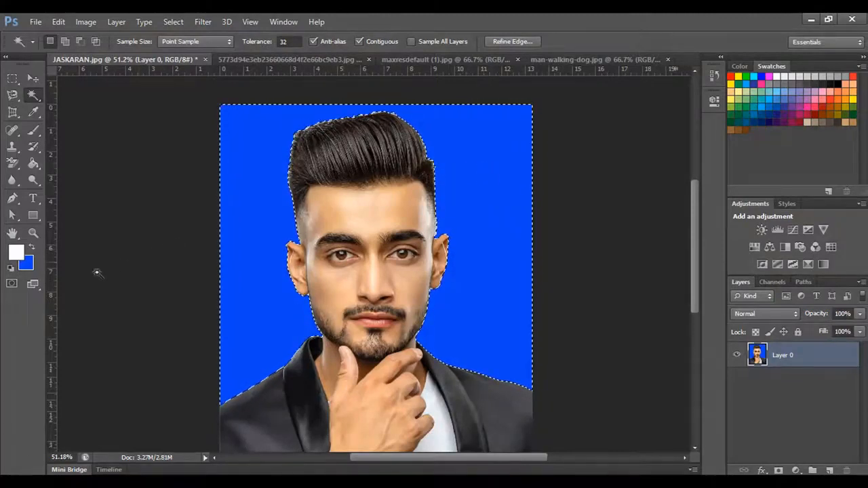
- Set the background color to magenta c90bf8 and fill the selected backdrop with it
click(30, 266)
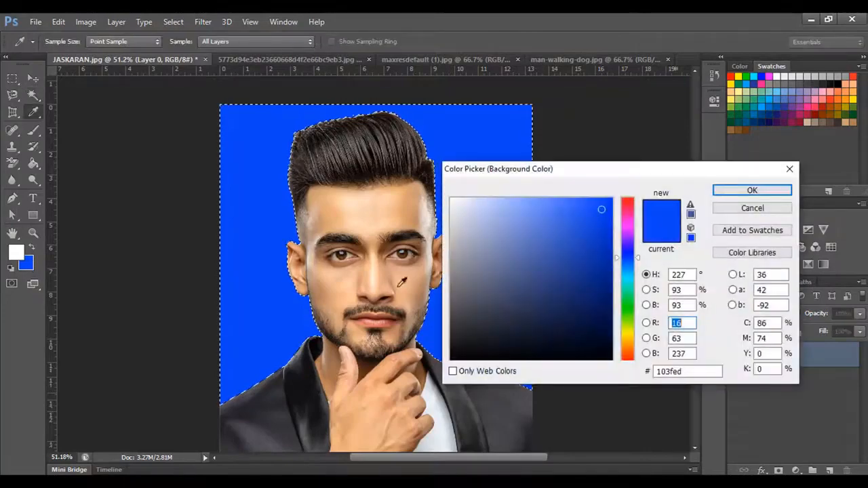
click(629, 231)
click(605, 203)
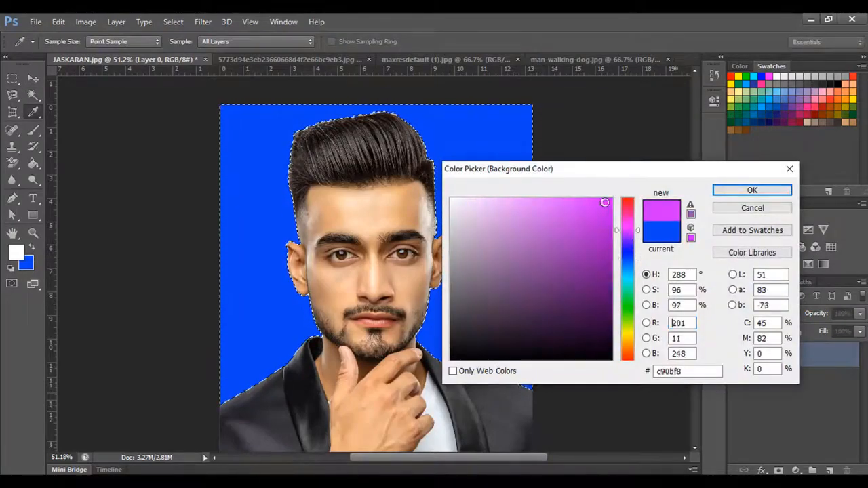
click(731, 192)
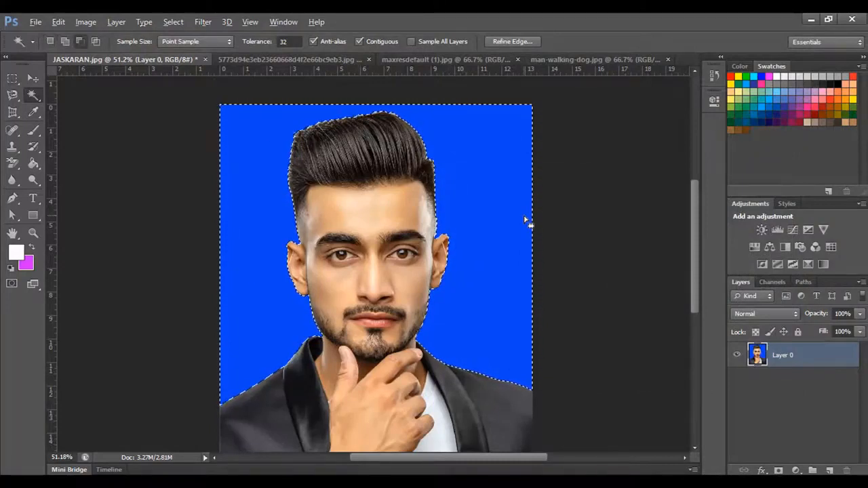
key(alt)
key(ctrl+BackSpace)
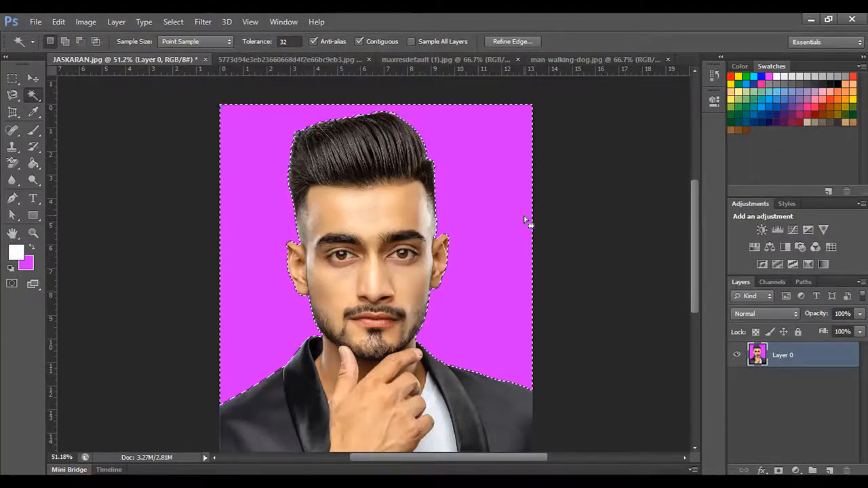
- Undo the magenta fill, delete the selected backdrop to transparency, and clear the selection
key(ctrl+z)
key(ctrl+alt+z)
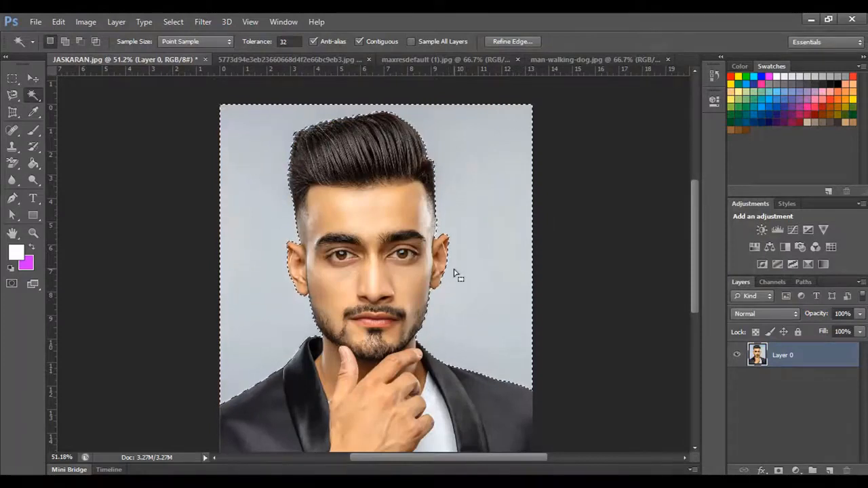
key(Delete)
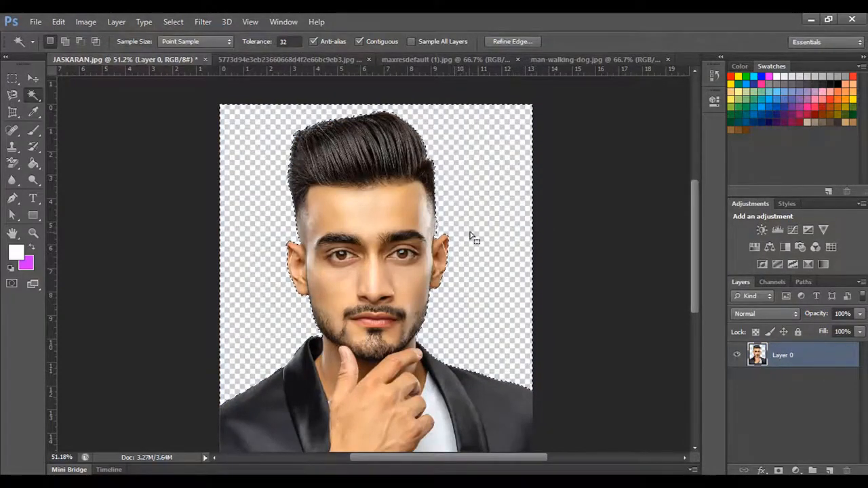
key(ctrl+d)
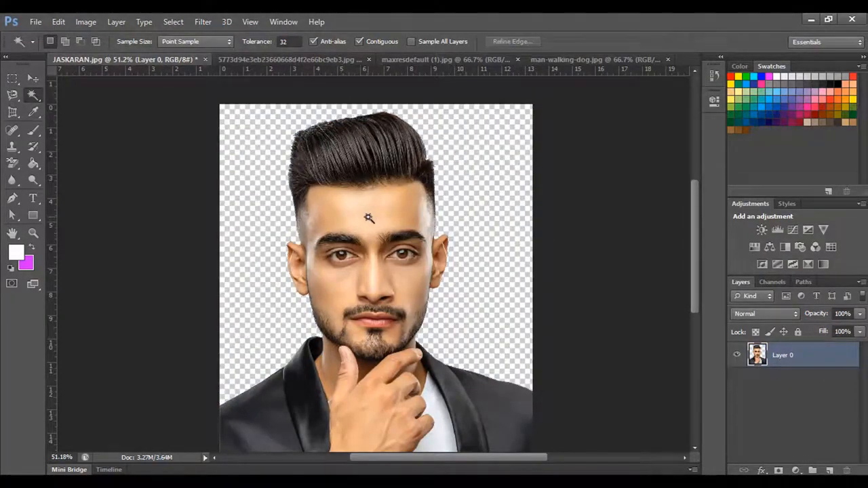
- Try moving the cut-out portrait into man-walking-dog.jpg and placing it over the landscape, then return to the portrait document
click(33, 79)
click(597, 61)
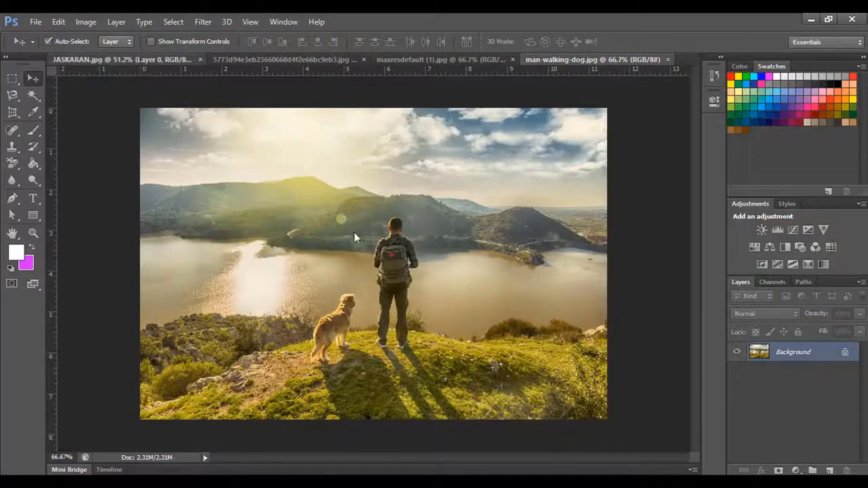
key(ctrl+Tab)
drag(361, 237, 496, 163)
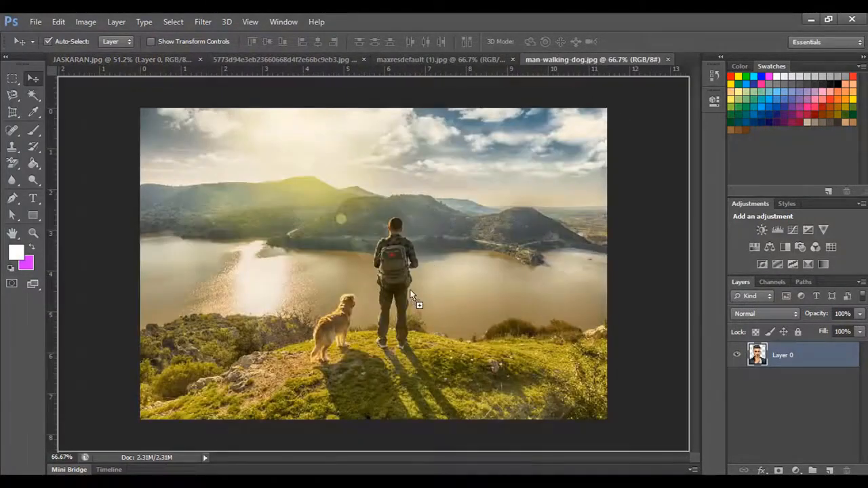
drag(410, 295, 367, 214)
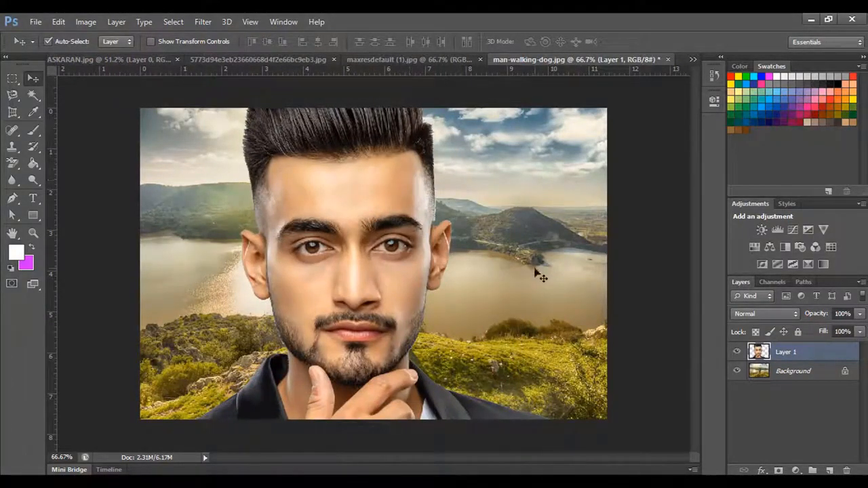
key(ctrl+Tab)
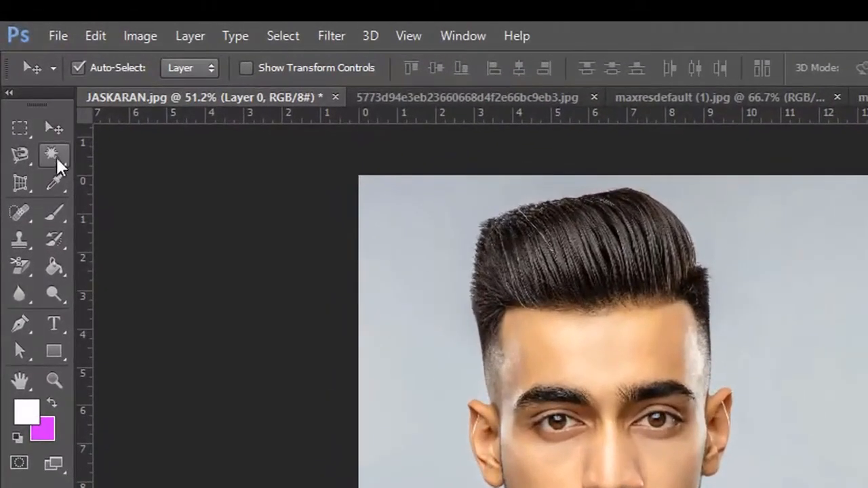
- Switch to the freehand Lasso tool in the portrait document
click(34, 96)
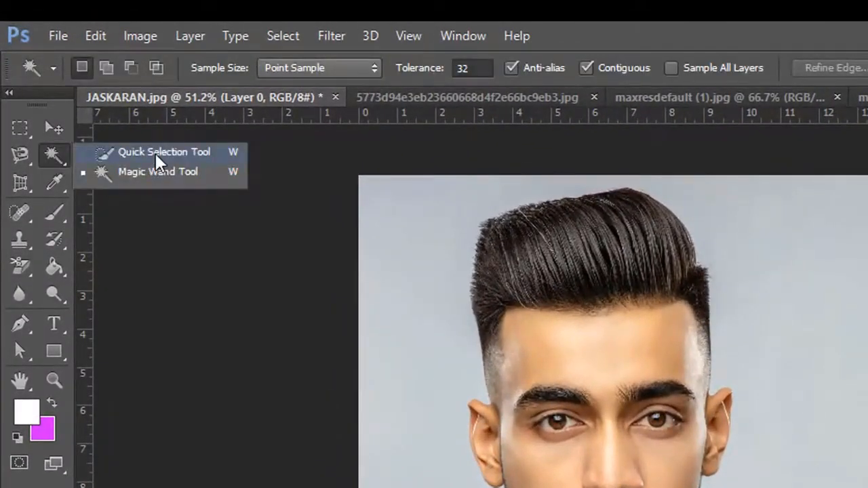
click(56, 152)
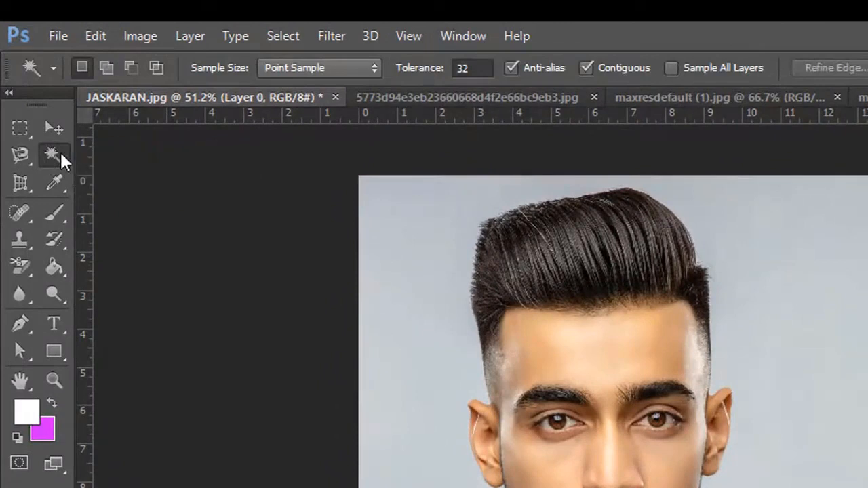
click(13, 160)
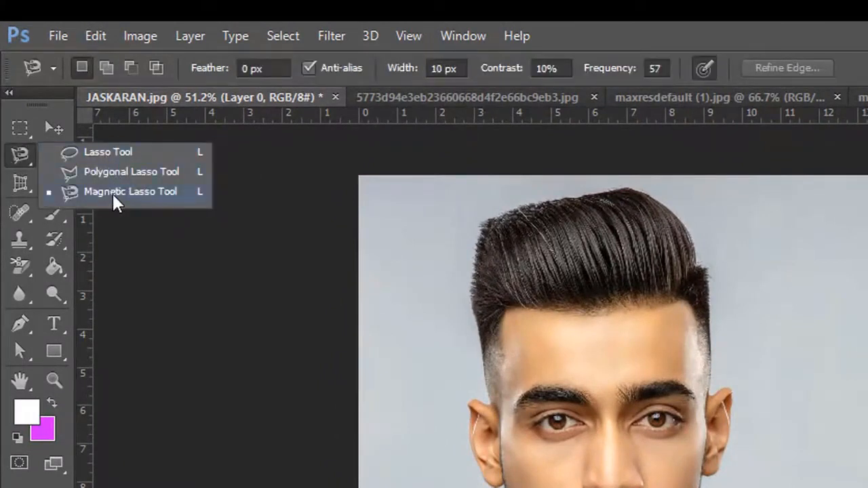
click(93, 154)
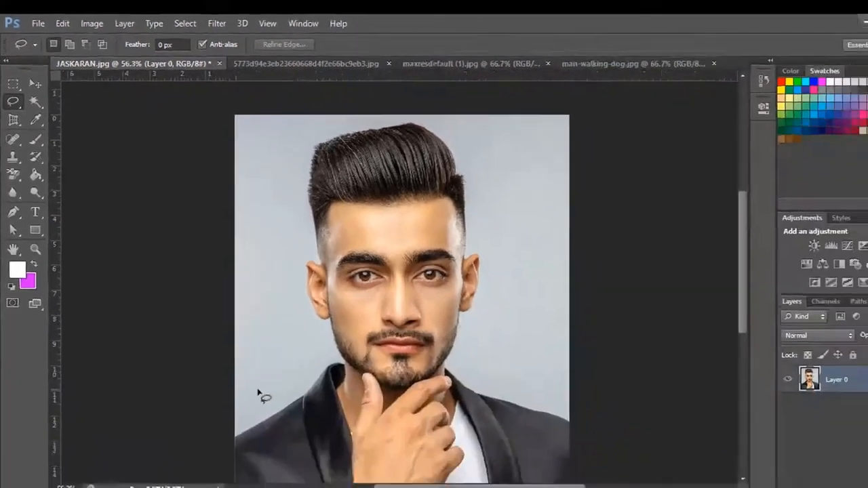
- Try tracing the man's jacket shoulder and collar freehand with the Lasso tool, then clear the selection
scroll(240, 365, up, 6)
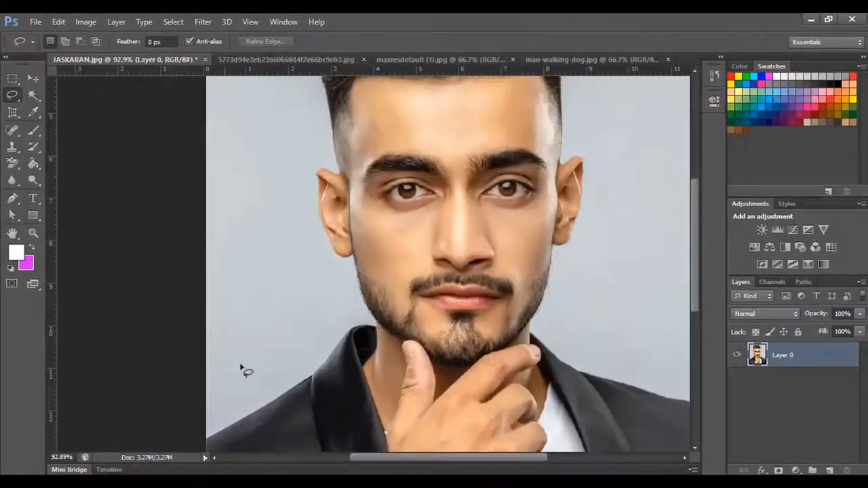
mouse_move(279, 316)
mouse_down()
mouse_move(294, 184)
mouse_move(278, 296)
mouse_up()
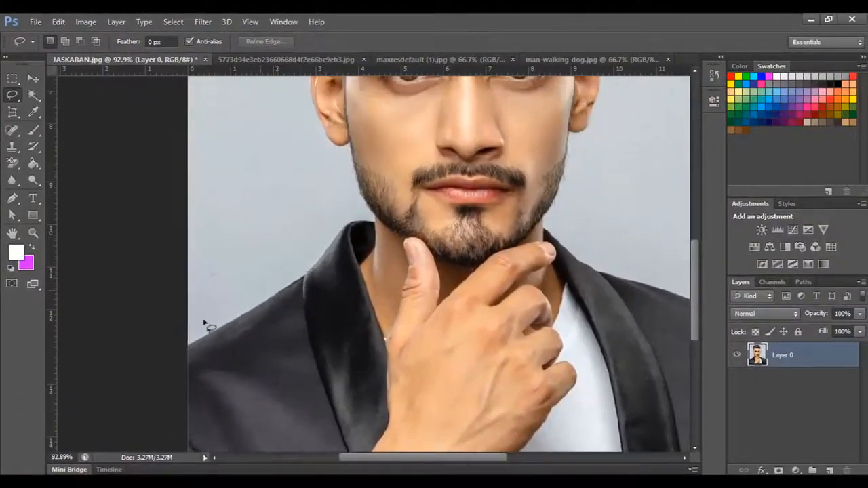
drag(189, 345, 210, 335)
mouse_move(313, 264)
mouse_down()
mouse_move(338, 229)
mouse_move(377, 218)
mouse_move(322, 136)
mouse_move(340, 148)
mouse_move(332, 175)
mouse_up()
key(ctrl+d)
- In man-walking-dog.jpg, draw a loose freehand Lasso selection around the dog beside the man
click(569, 60)
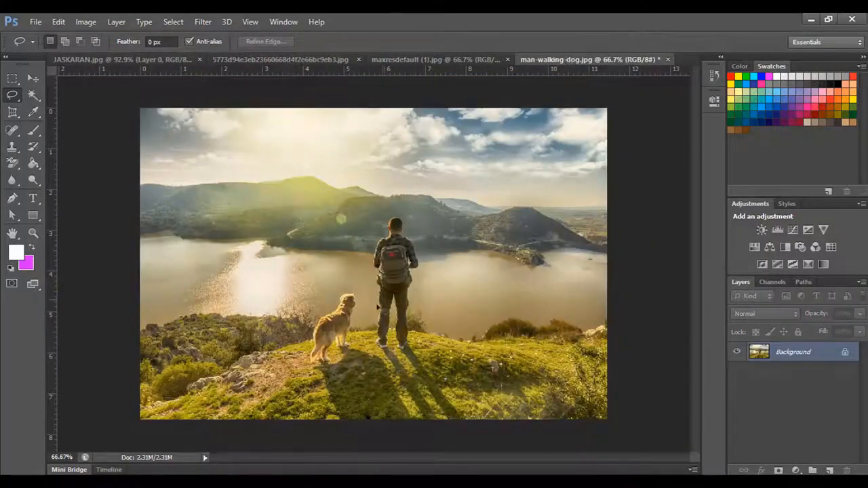
scroll(364, 317, up, 3)
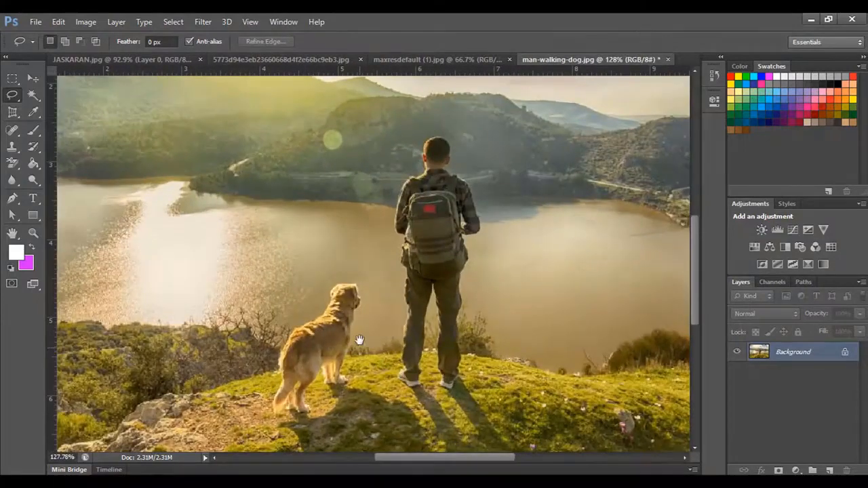
drag(354, 341, 371, 267)
scroll(371, 267, down, 3)
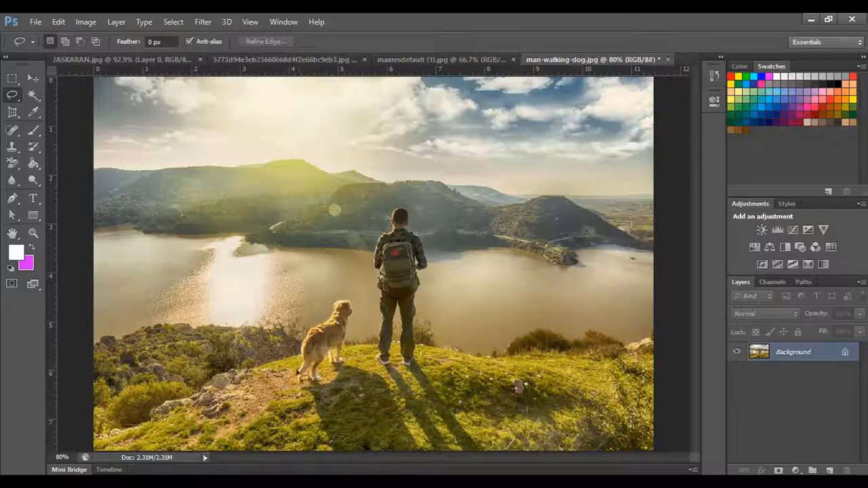
mouse_move(294, 366)
mouse_down()
mouse_move(318, 313)
mouse_move(352, 297)
mouse_move(361, 310)
mouse_move(356, 349)
mouse_up()
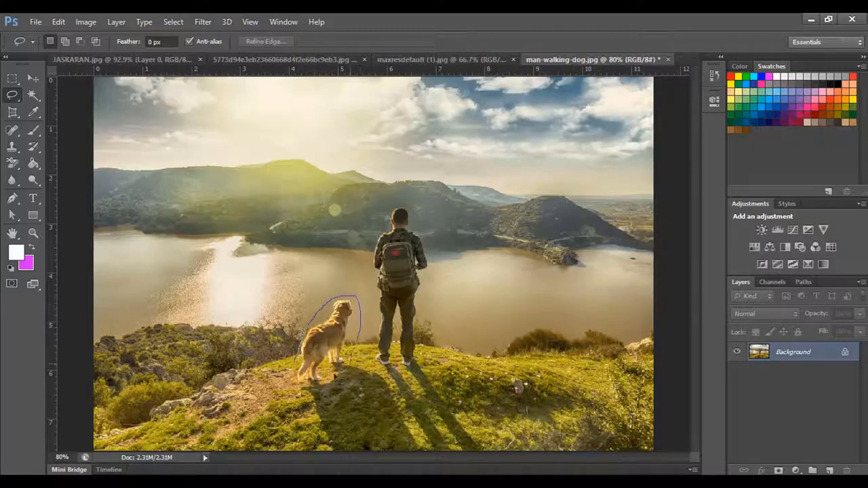
mouse_move(321, 395)
mouse_down()
mouse_move(298, 384)
mouse_move(293, 358)
mouse_up()
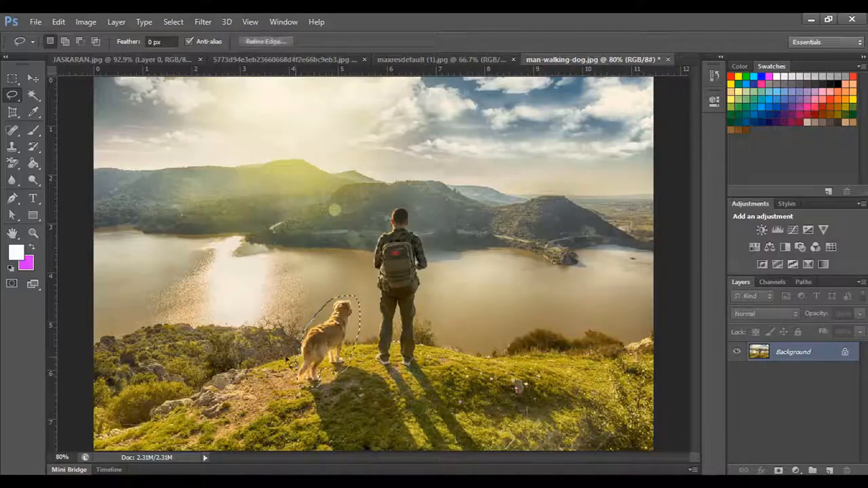
- Remove the selected dog with a Content-Aware fill at Normal mode and 100% opacity, and clear the selection
click(59, 24)
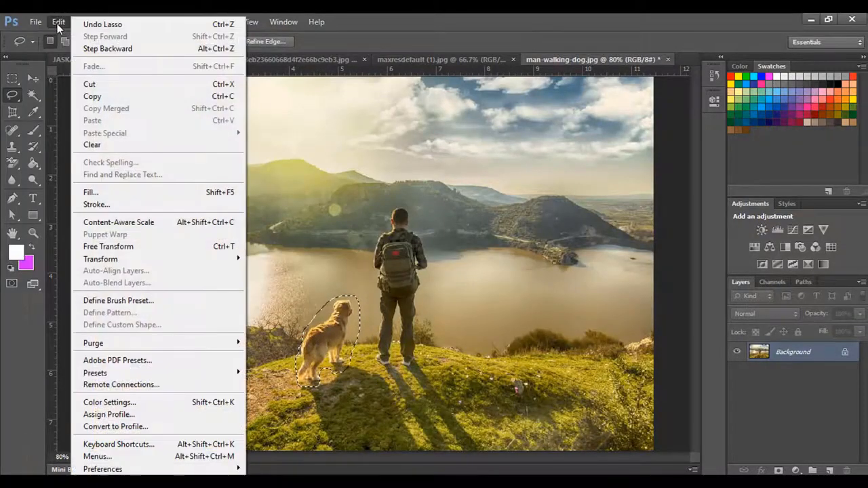
click(95, 193)
drag(554, 147, 503, 146)
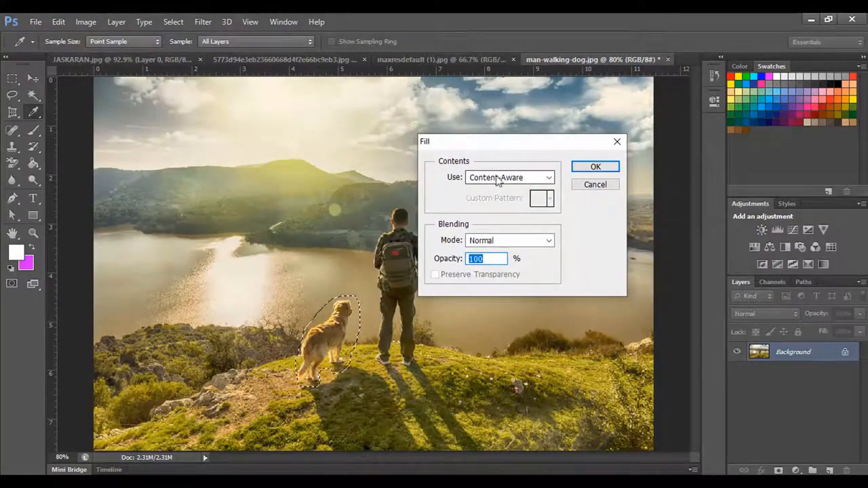
click(496, 179)
click(497, 183)
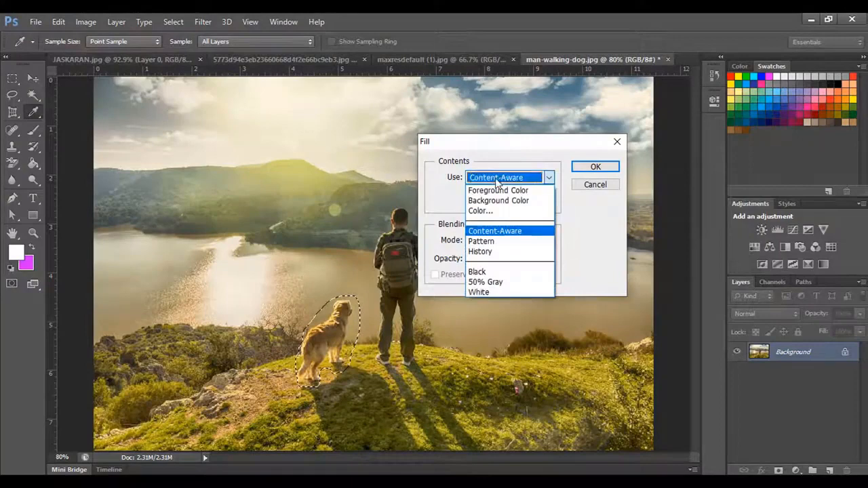
click(497, 182)
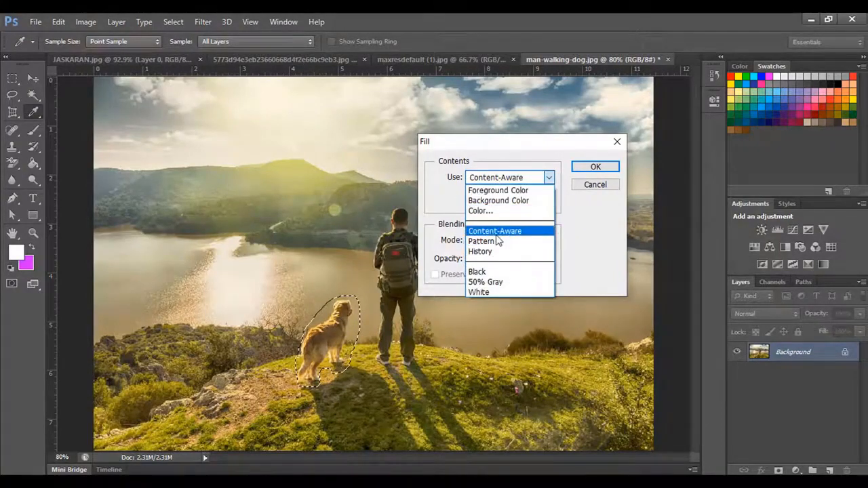
click(497, 232)
click(597, 167)
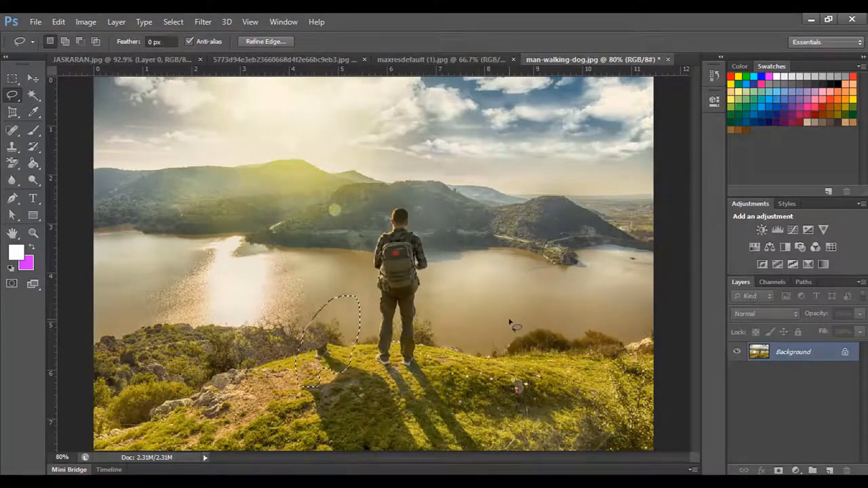
key(ctrl+d)
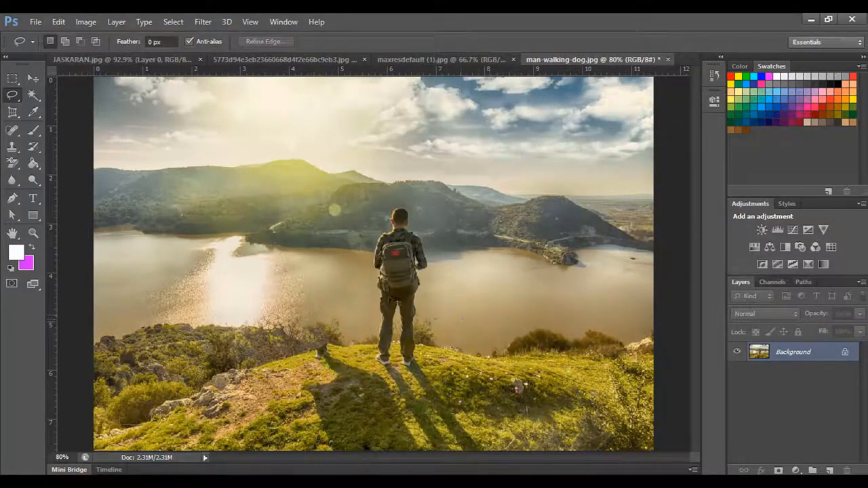
- Return to the portrait document and switch to the Polygonal Lasso tool
right_click(12, 95)
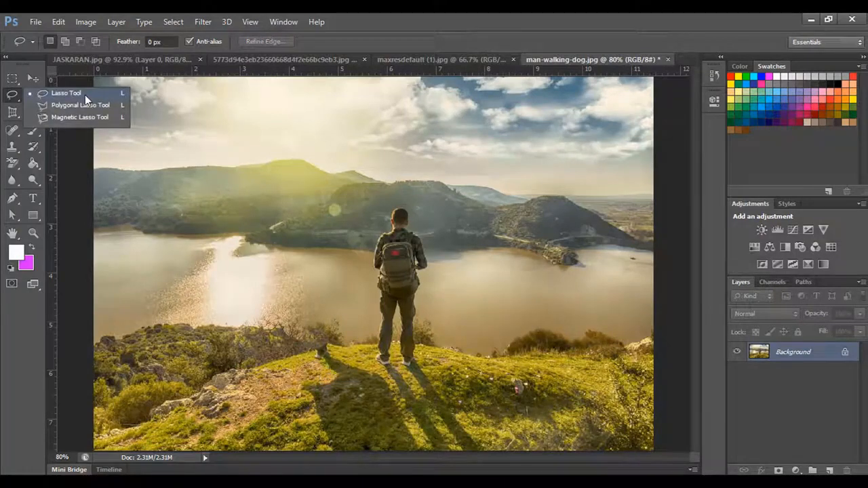
click(85, 95)
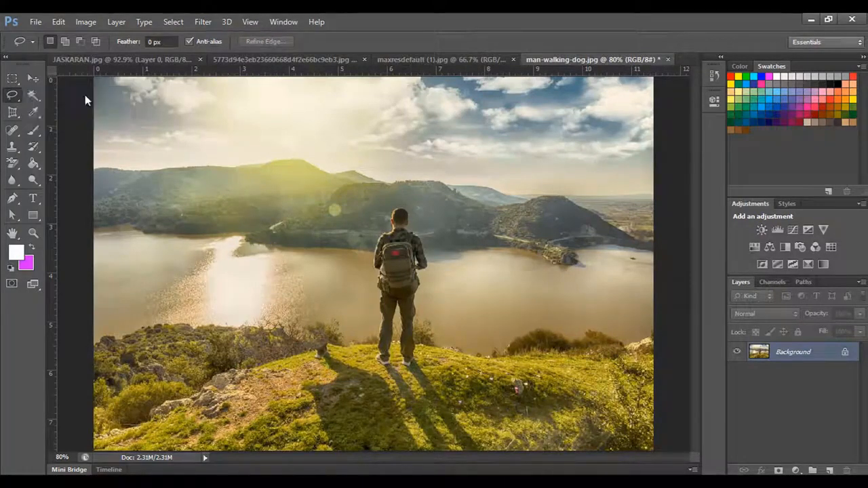
click(155, 61)
scroll(264, 220, down, 6)
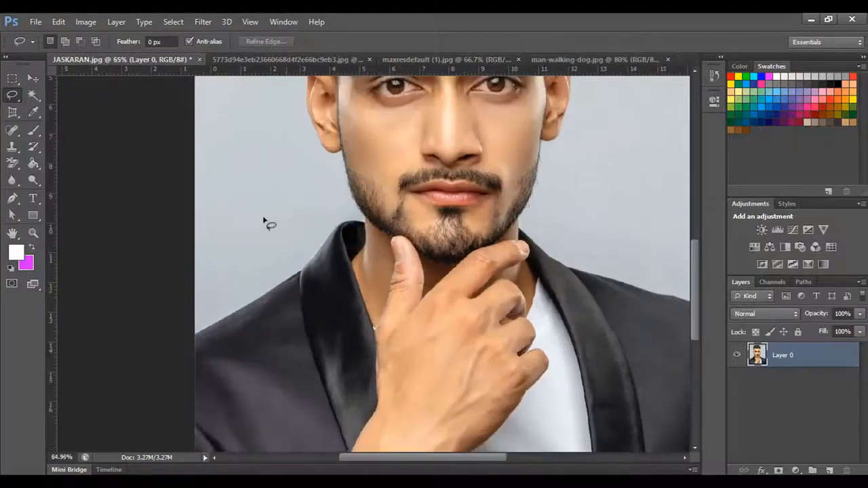
mouse_move(356, 136)
mouse_down()
mouse_move(359, 242)
mouse_move(366, 224)
mouse_up()
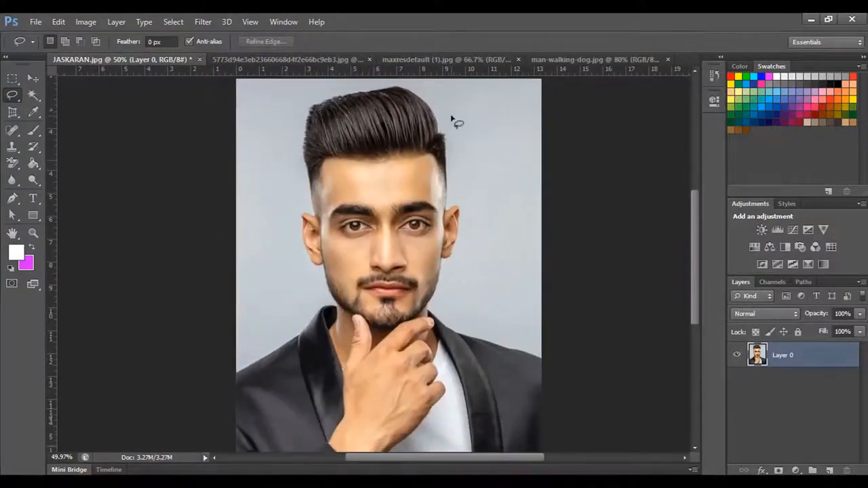
right_click(12, 96)
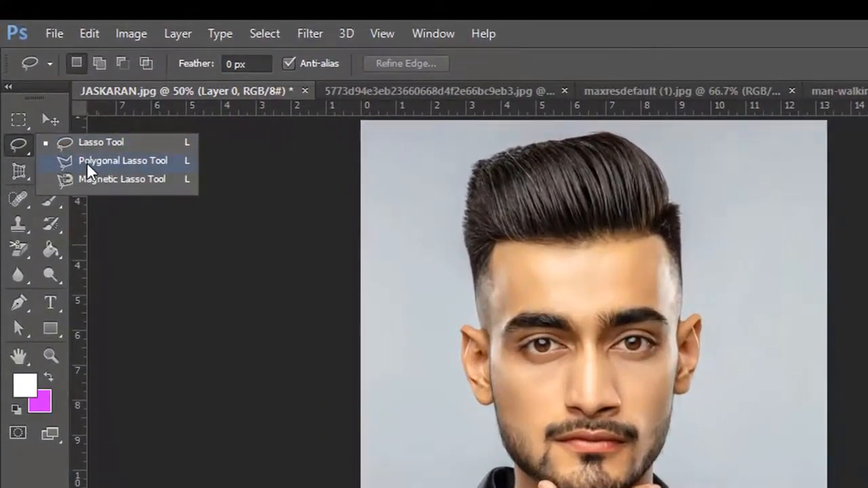
click(110, 164)
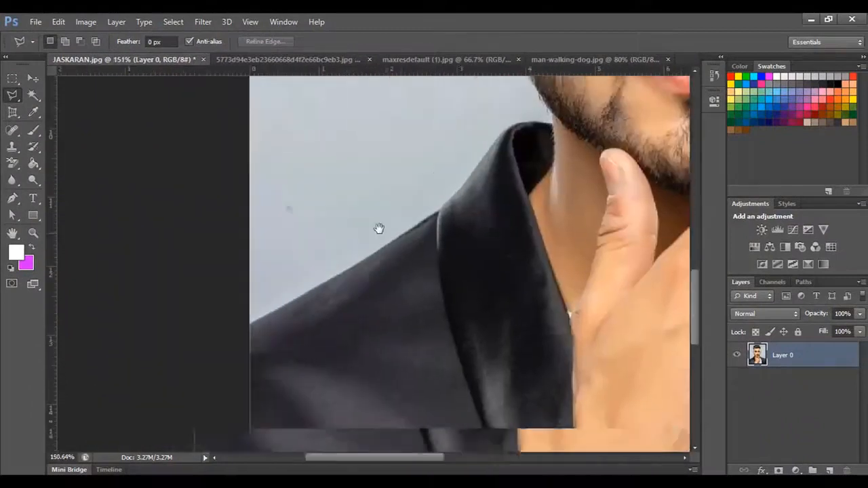
- Start a Polygonal Lasso selection just outside the photo's left edge and trace along the jacket shoulder up to the collar
drag(378, 229, 335, 232)
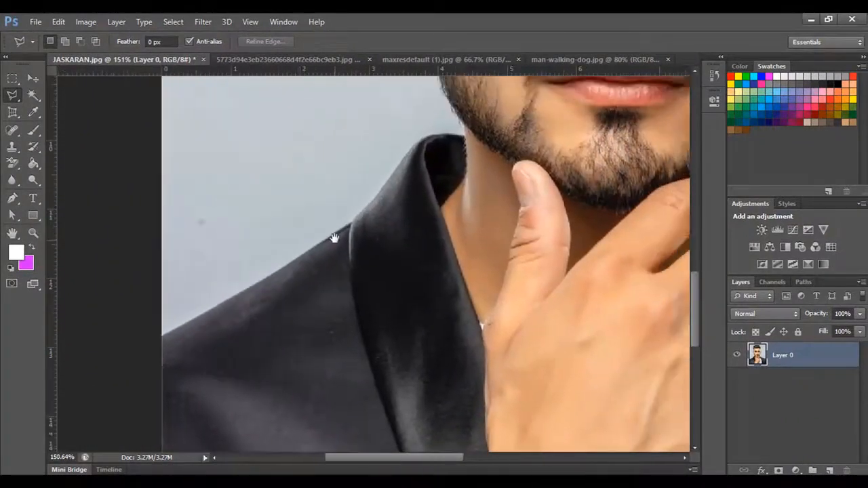
drag(380, 196, 355, 201)
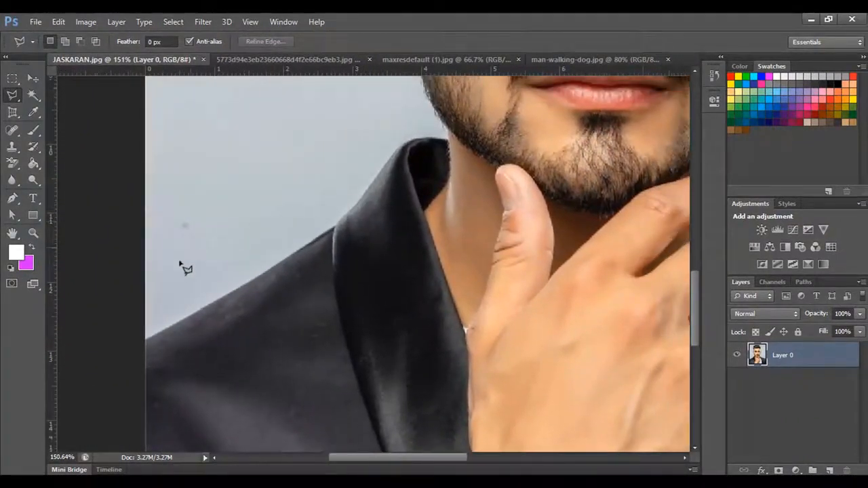
click(136, 348)
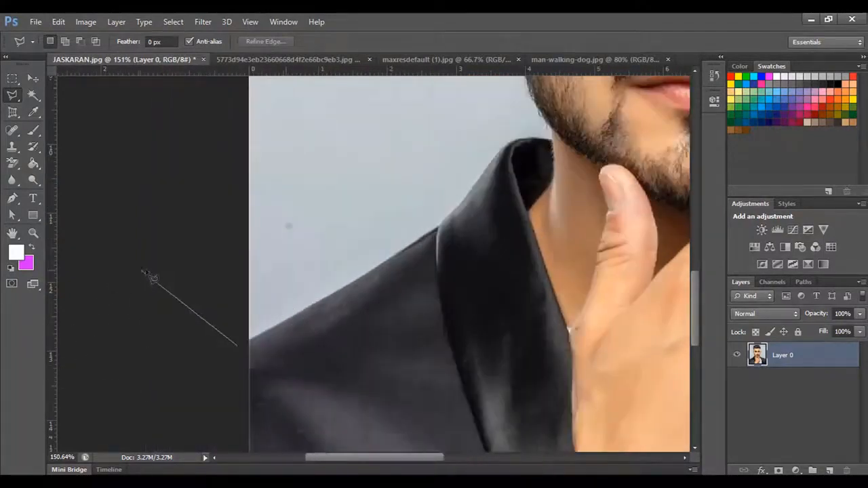
click(275, 326)
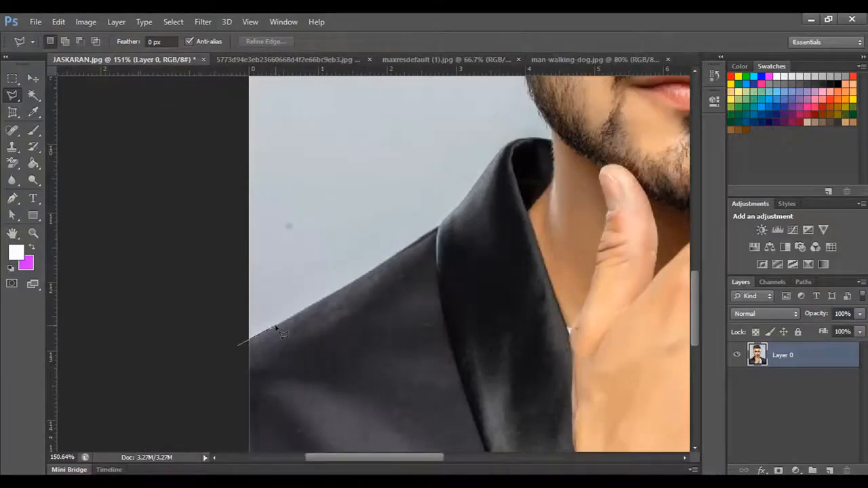
key(space)
mouse_move(330, 284)
mouse_down()
mouse_move(250, 253)
mouse_move(256, 278)
mouse_up()
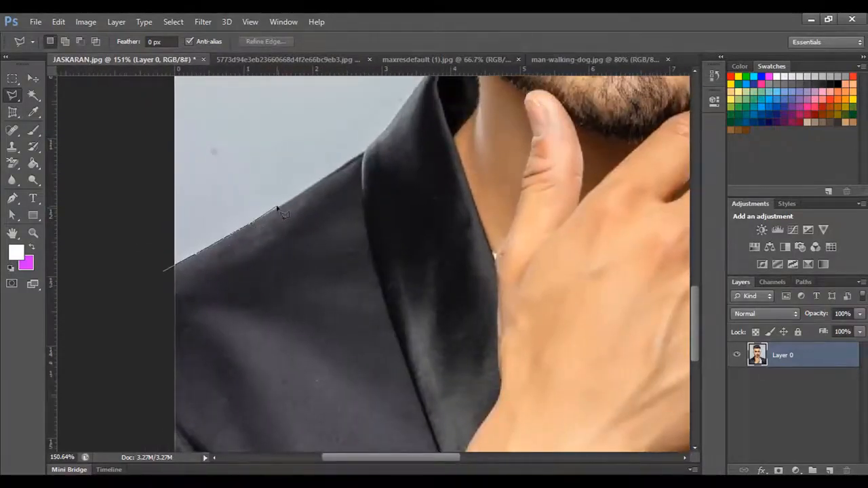
scroll(277, 207, up, 5)
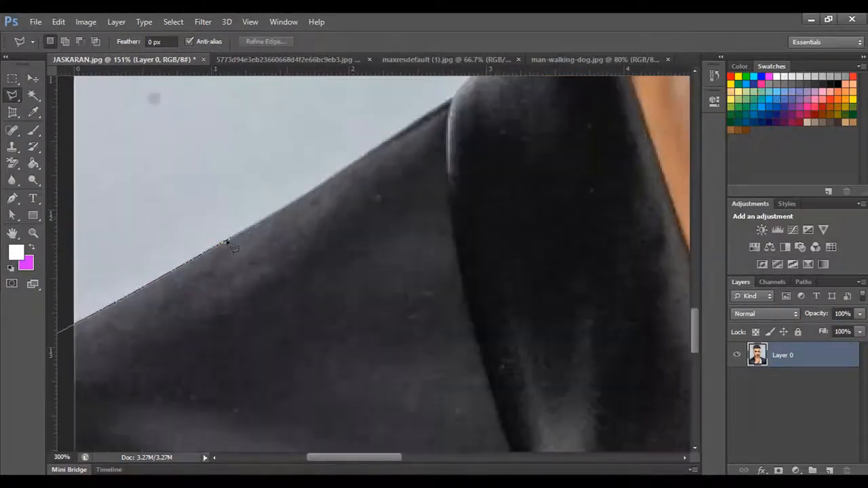
click(226, 242)
click(313, 193)
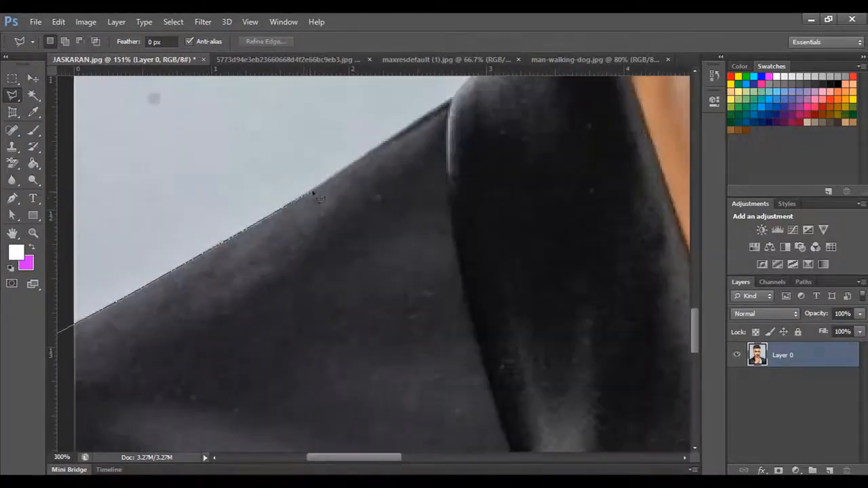
click(377, 149)
click(426, 119)
drag(423, 160, 384, 264)
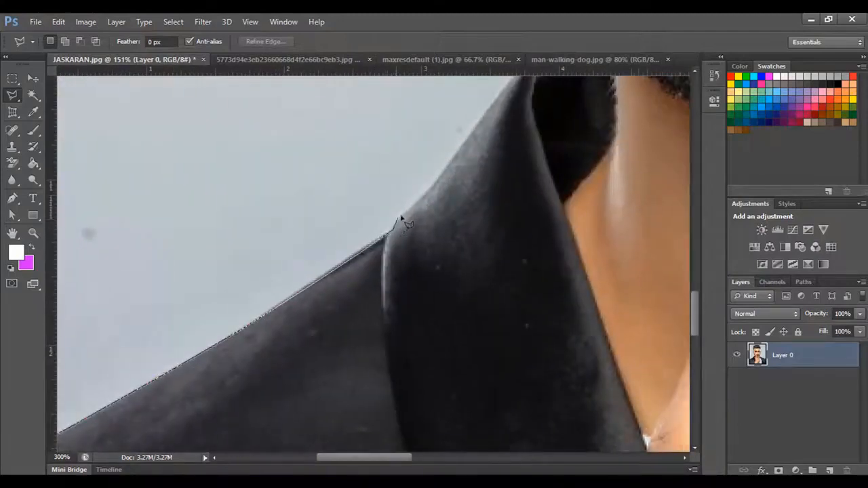
- Continue the polygonal outline around the raised collar, past the neck and up the bearded jawline
click(447, 175)
drag(496, 157, 403, 260)
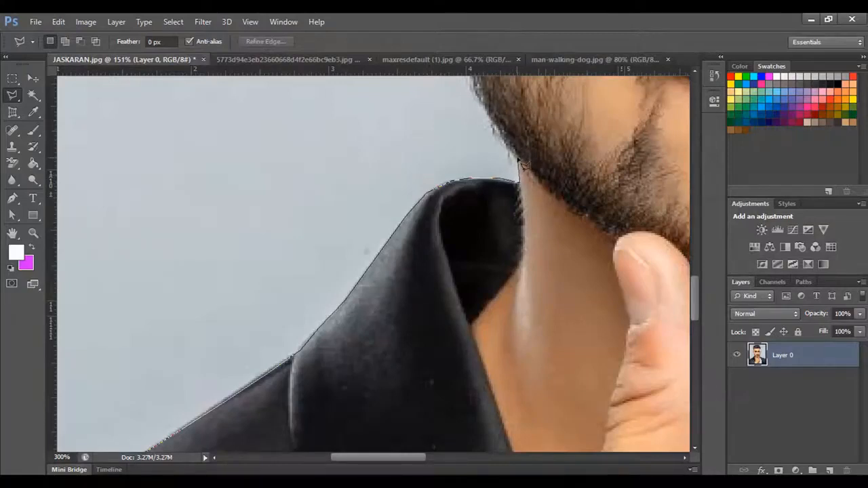
click(483, 106)
drag(497, 104, 492, 283)
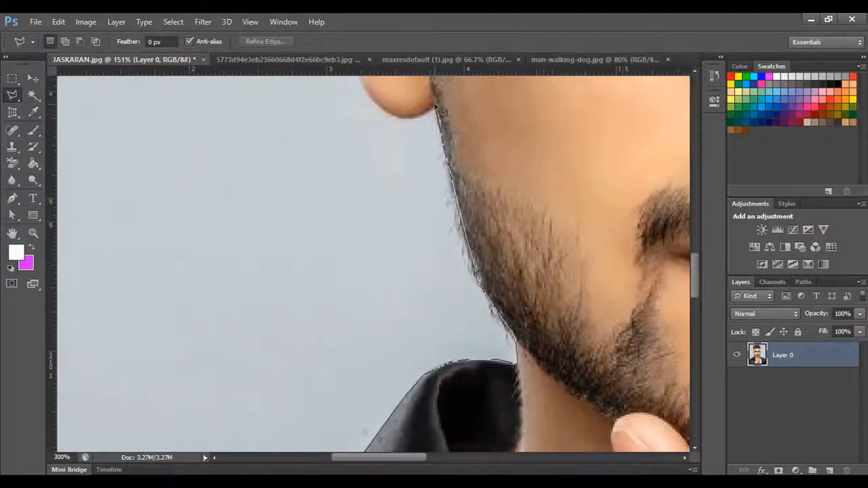
- Trace the polygonal outline around the ear on the photo's left side, from the lobe over its upper edge to the temple
click(400, 119)
click(374, 103)
drag(366, 85, 366, 209)
click(311, 88)
drag(313, 89, 282, 277)
click(274, 134)
click(296, 113)
click(354, 133)
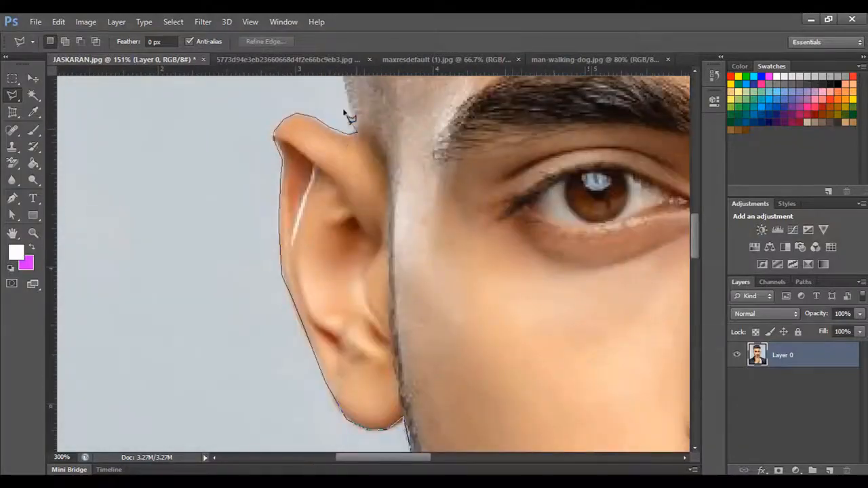
- Carry the polygonal outline up the temple, around the hair and down to the top of the opposite ear
click(345, 110)
drag(344, 111, 304, 362)
drag(542, 271, 285, 272)
click(513, 265)
drag(517, 407, 498, 149)
click(490, 215)
click(498, 227)
click(514, 223)
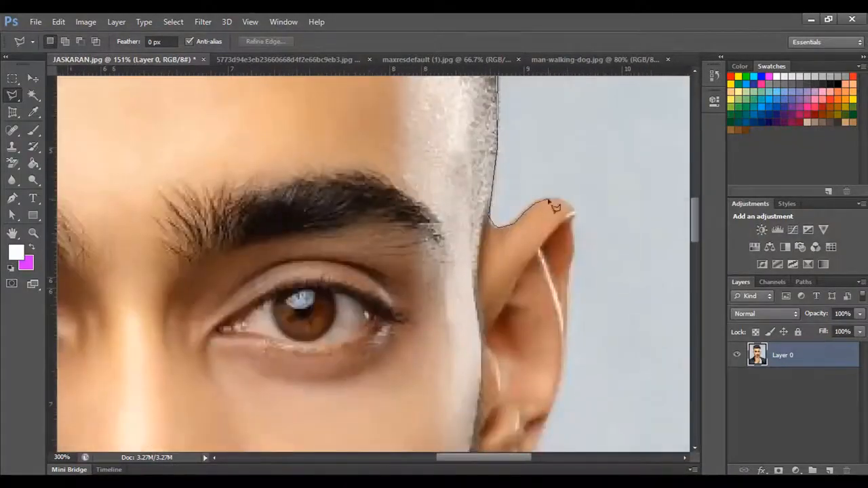
- Trace the polygonal outline around the second ear, down the jaw and along the other jacket shoulder to the photo's right edge
click(573, 214)
drag(556, 434, 556, 170)
click(543, 195)
click(505, 228)
drag(434, 407, 502, 190)
click(480, 283)
drag(543, 407, 339, 183)
scroll(526, 312, down, 3)
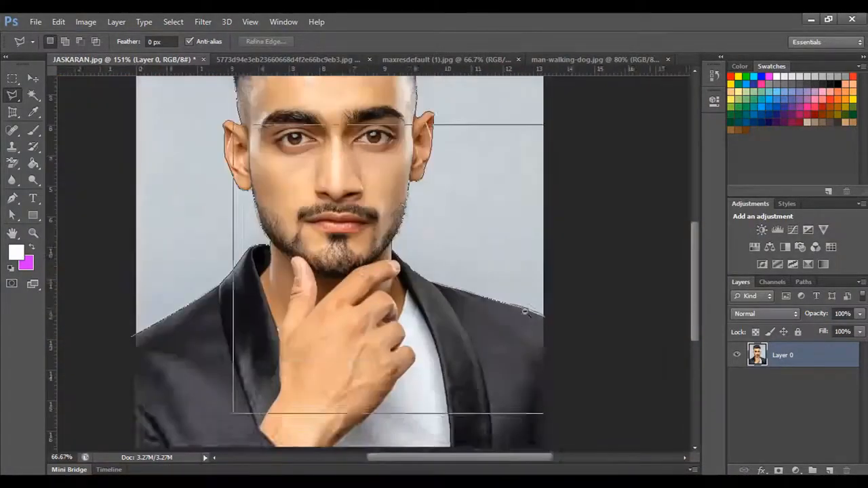
- Route the outline outside the canvas around the top and sides and close it at the starting point to select the backdrop
scroll(526, 312, down, 1)
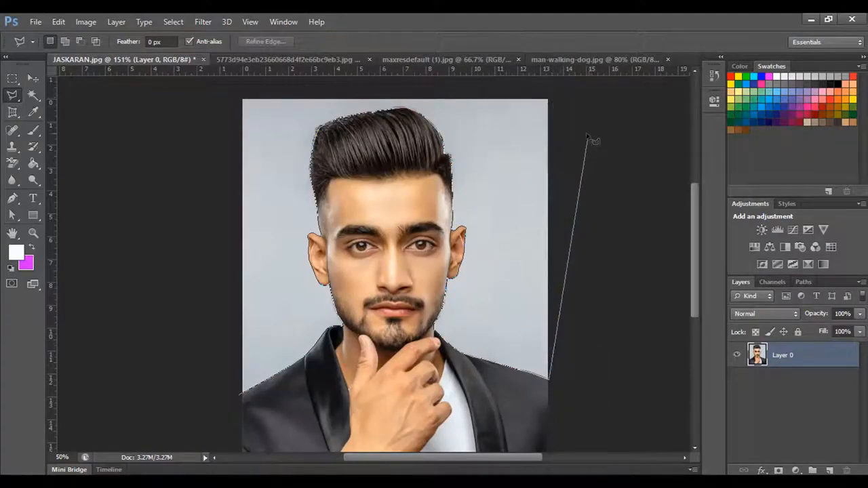
click(574, 100)
click(510, 85)
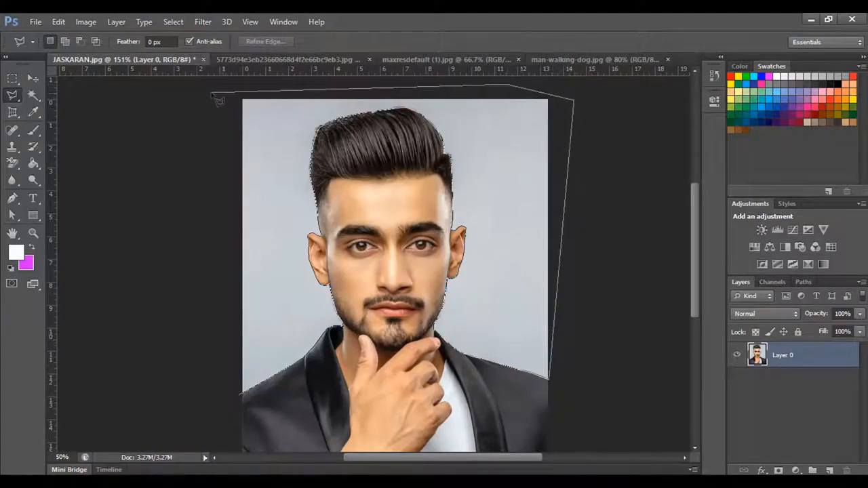
click(211, 90)
click(196, 285)
click(235, 400)
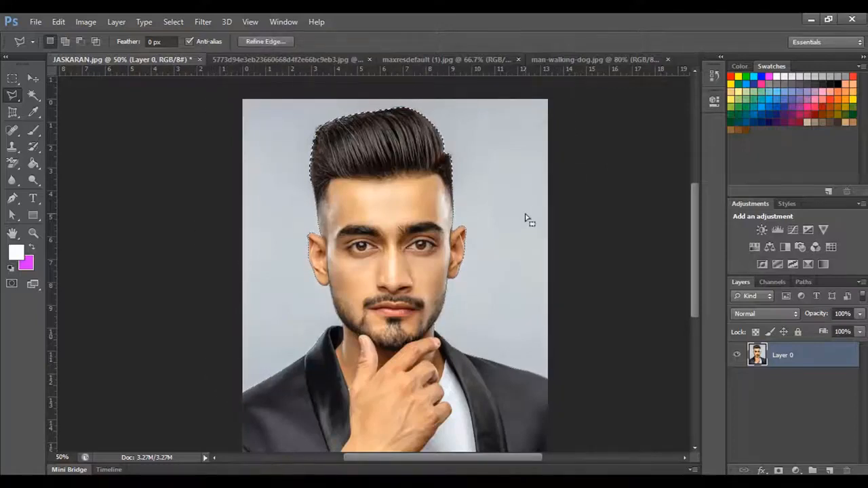
- Delete the selected backdrop and try filling it with the magenta background color and the white foreground color
key(Delete)
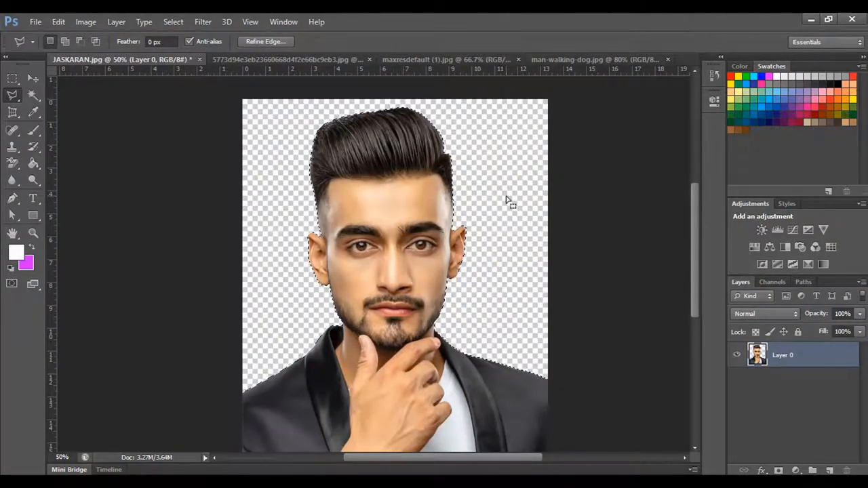
key(ctrl+BackSpace)
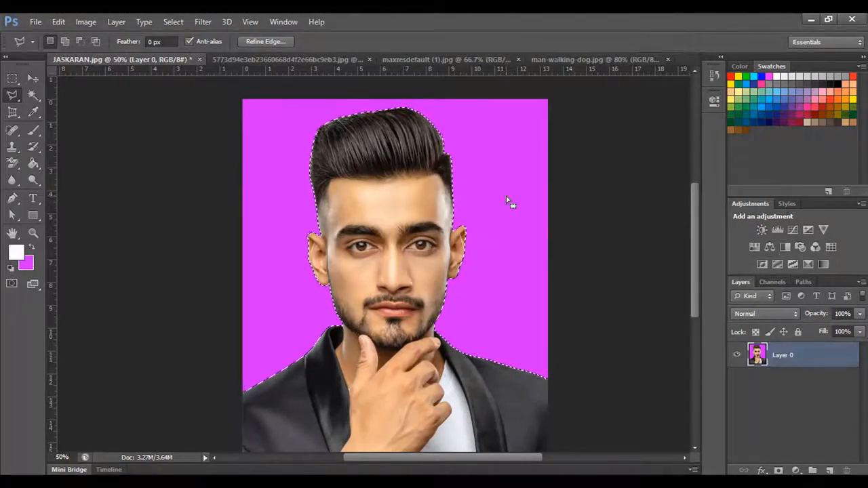
key(alt+BackSpace)
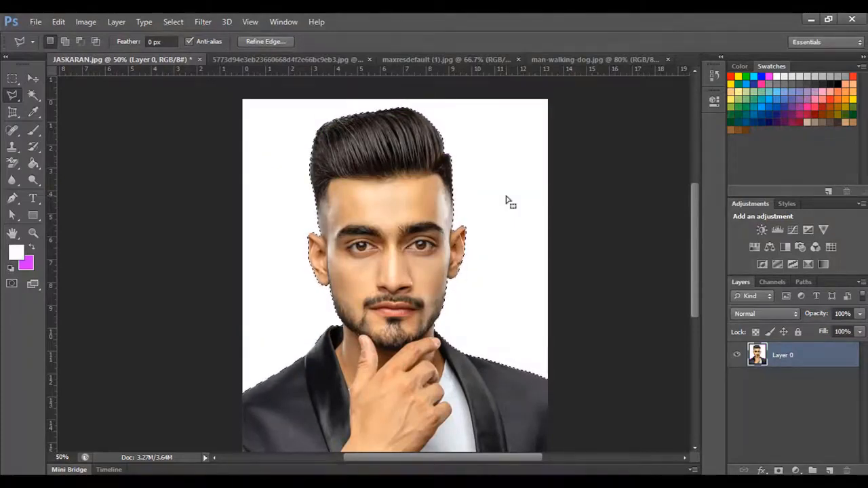
- Delete the white fill from the backdrop area and clear the selection
key(Delete)
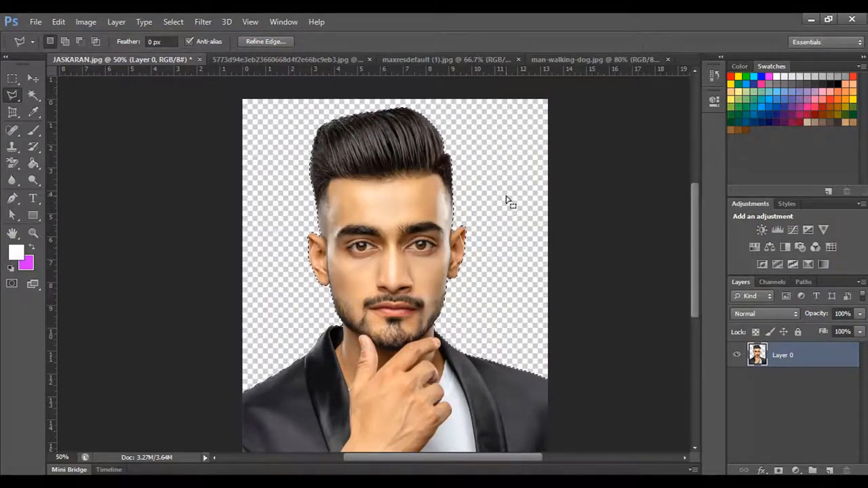
key(ctrl+d)
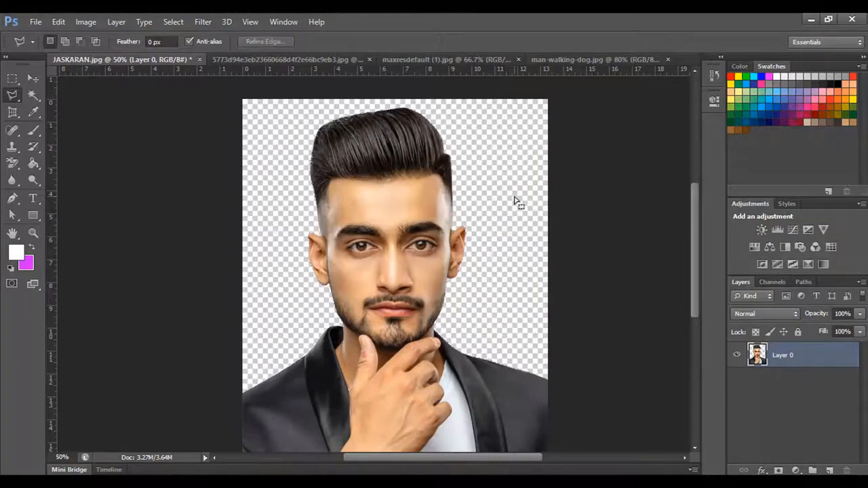
- Start a Magnetic Lasso outline at the photo's left edge and trace along the jacket shoulder and collar to the jaw
right_click(13, 95)
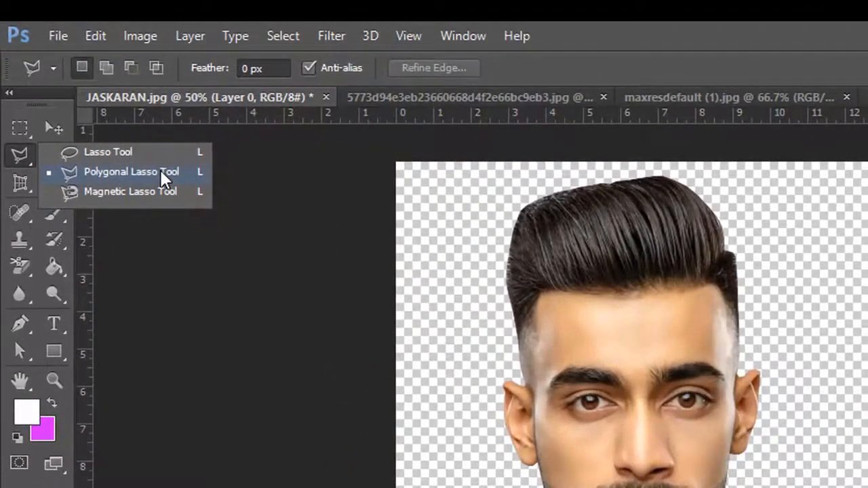
click(160, 170)
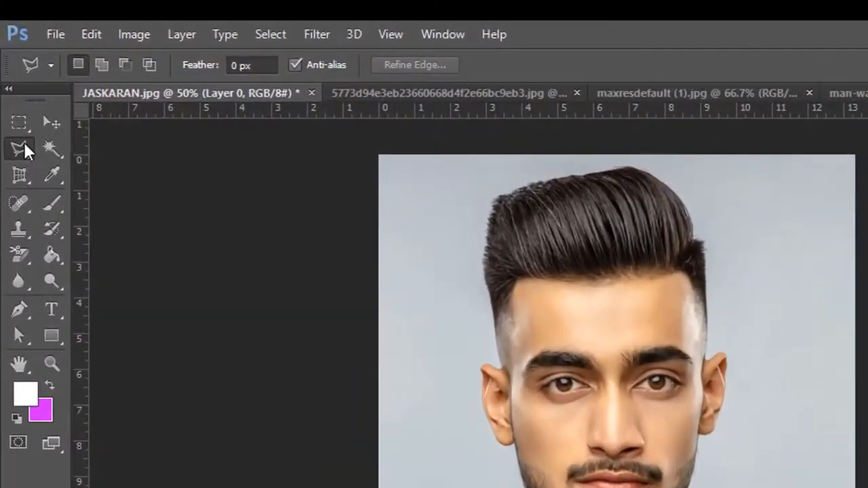
right_click(17, 122)
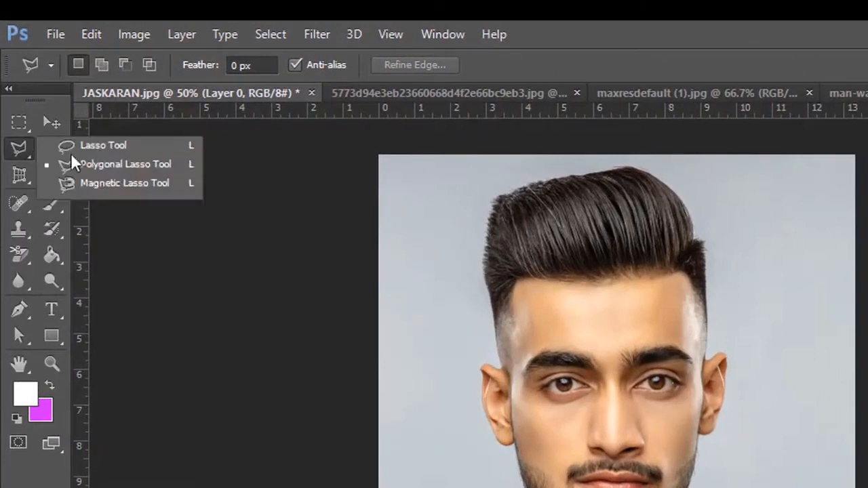
click(104, 181)
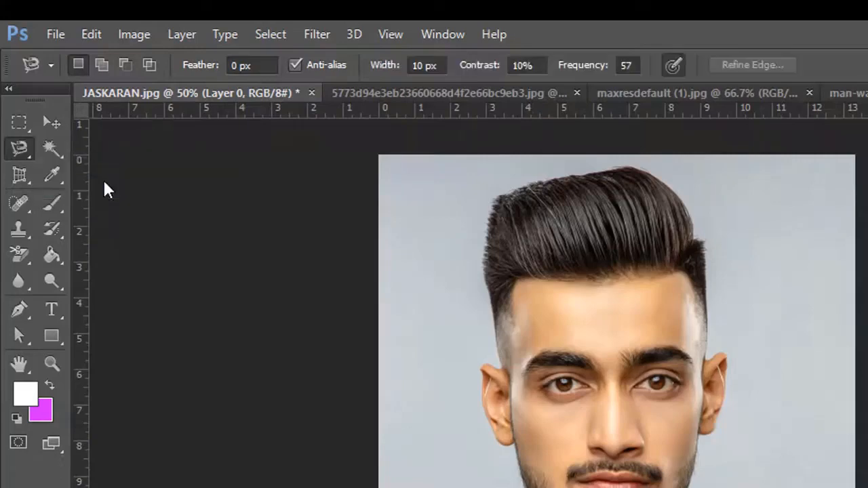
scroll(425, 485, up, 4)
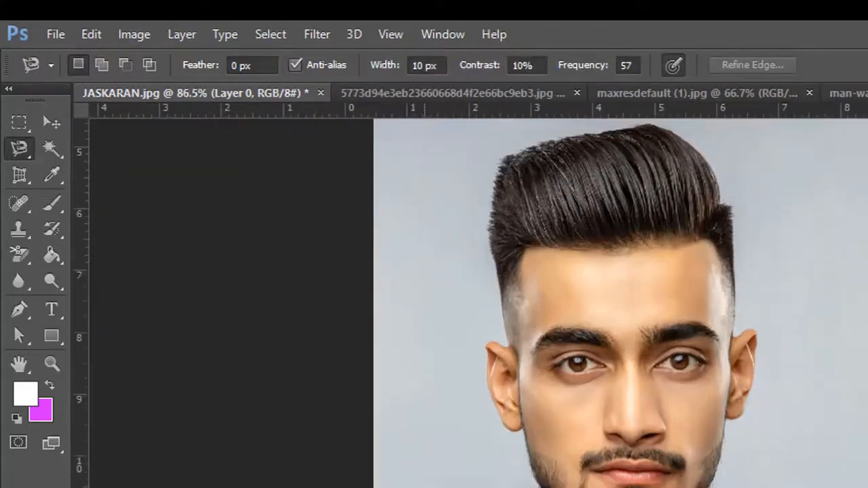
drag(481, 485, 535, 466)
scroll(401, 451, up, 2)
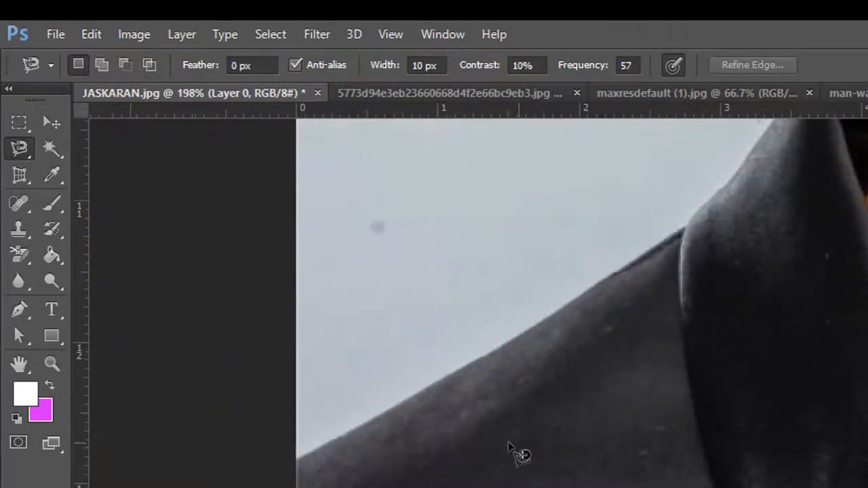
click(298, 462)
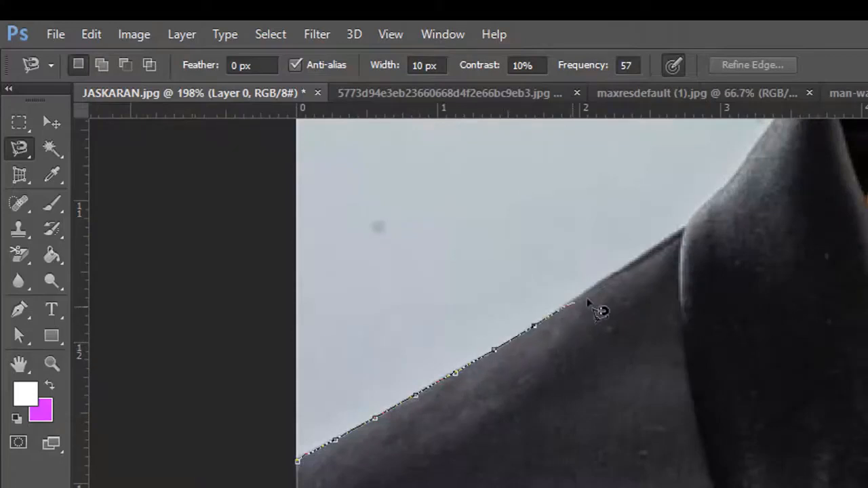
drag(689, 228, 554, 487)
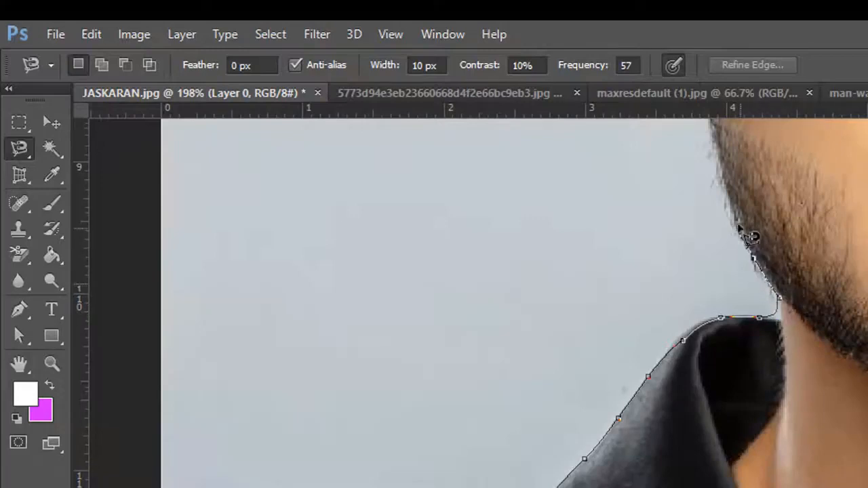
- Continue the Magnetic Lasso outline along the beard, around the ears and hair, and down to the opposite shoulder
key(space)
drag(724, 182, 745, 384)
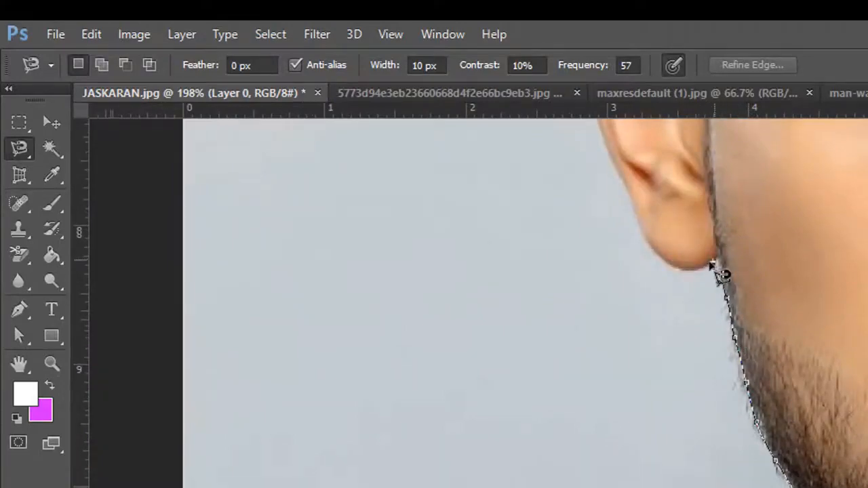
key(space)
drag(705, 169, 548, 441)
drag(747, 238, 271, 272)
drag(719, 461, 719, 156)
scroll(587, 298, down, 5)
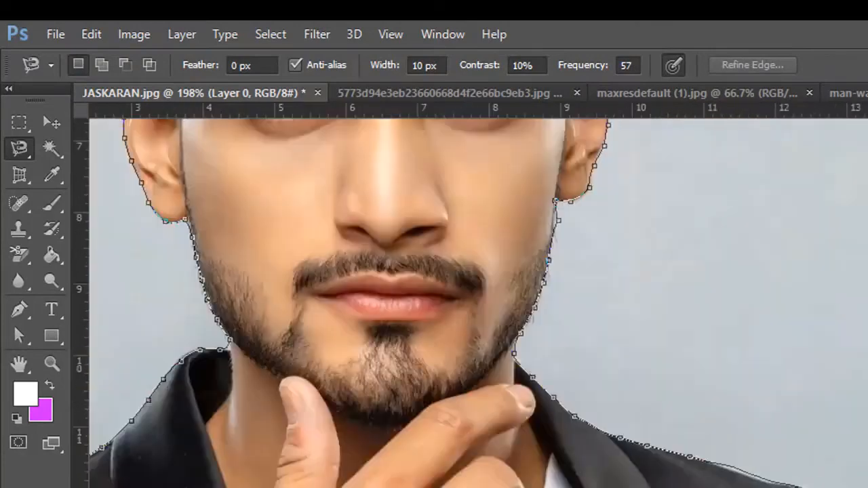
- Close the Magnetic Lasso outline into a selection of the backdrop, then clear the selection
click(513, 430)
scroll(570, 415, up, 3)
shift+click(393, 384)
key(Escape)
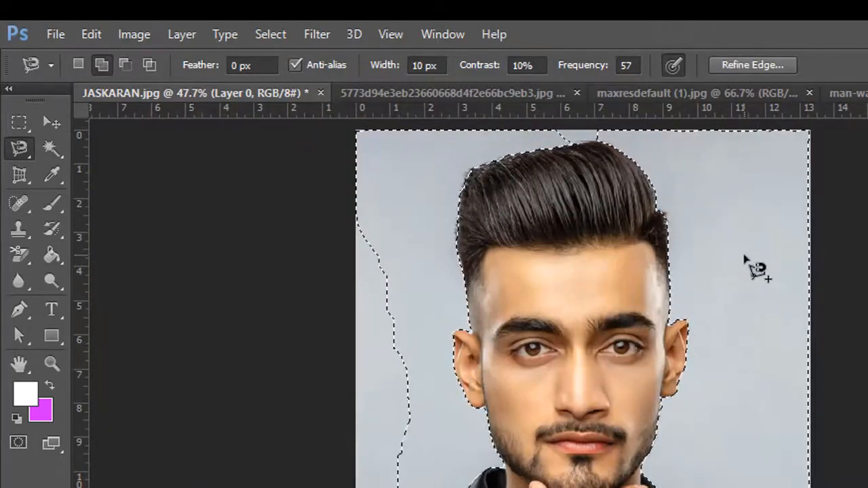
key(ctrl+d)
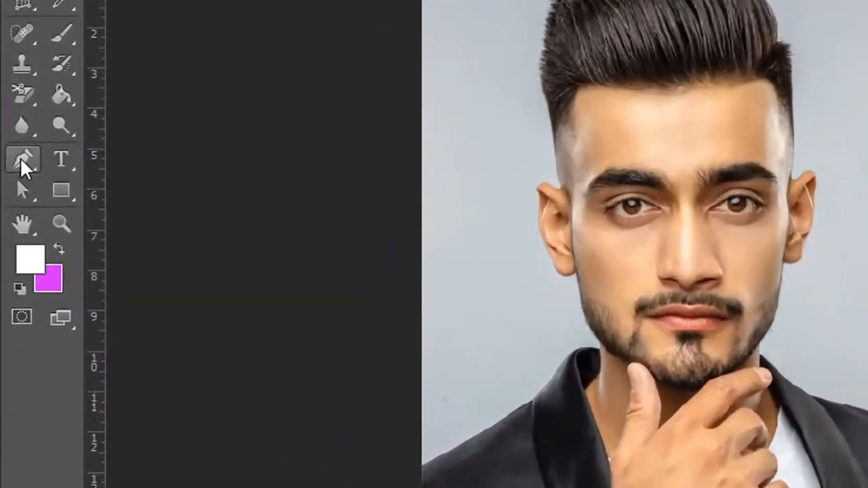
- Start a Pen tool path just outside the photo's left edge and run its first segment along the jacket's shoulder edge
right_click(20, 157)
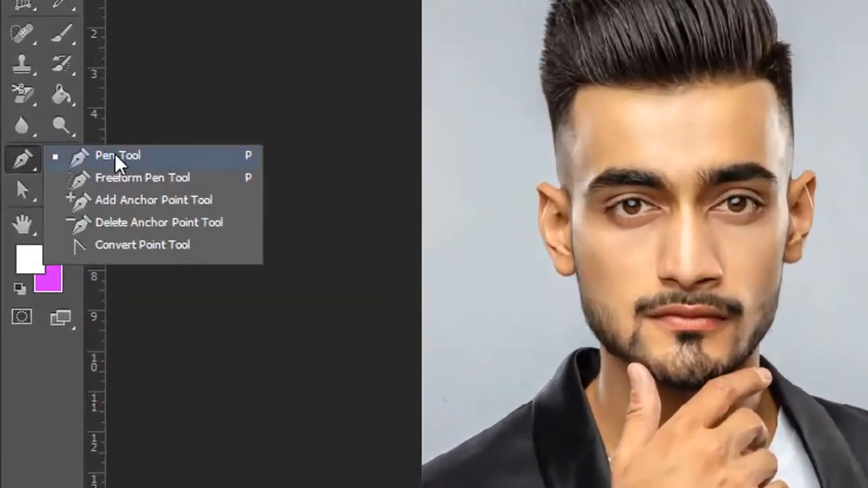
click(116, 155)
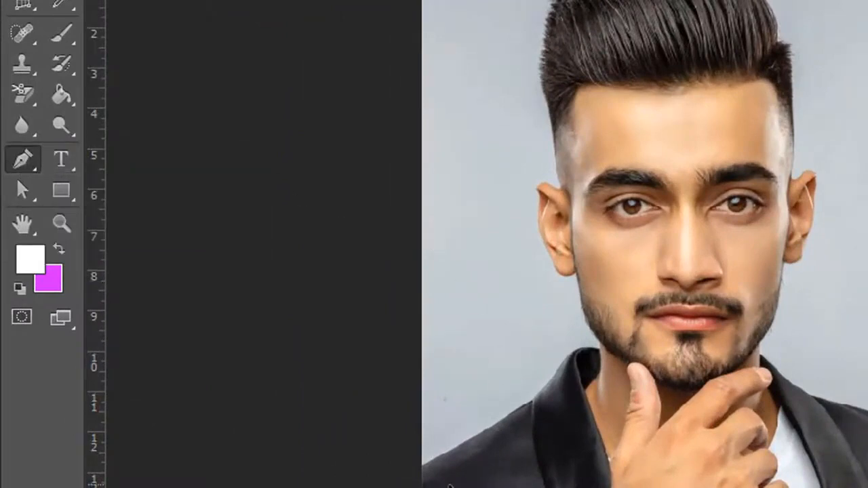
scroll(449, 486, up, 6)
scroll(449, 485, up, 11)
drag(276, 321, 372, 292)
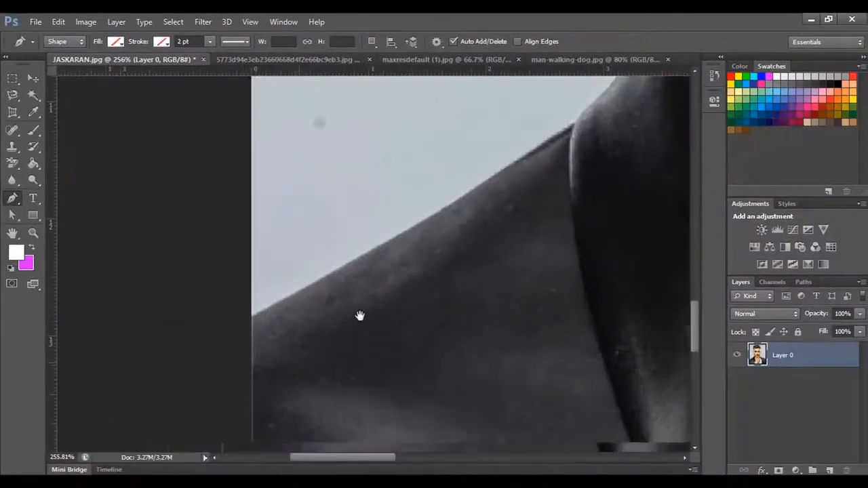
scroll(318, 343, up, 4)
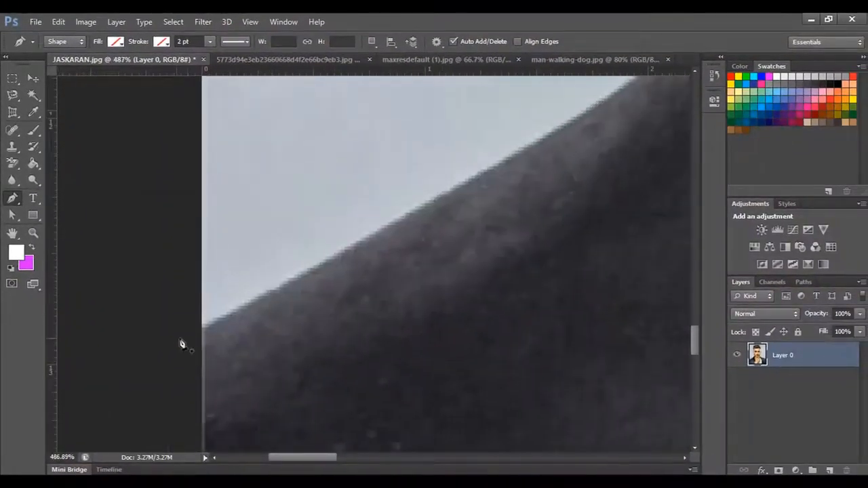
click(186, 337)
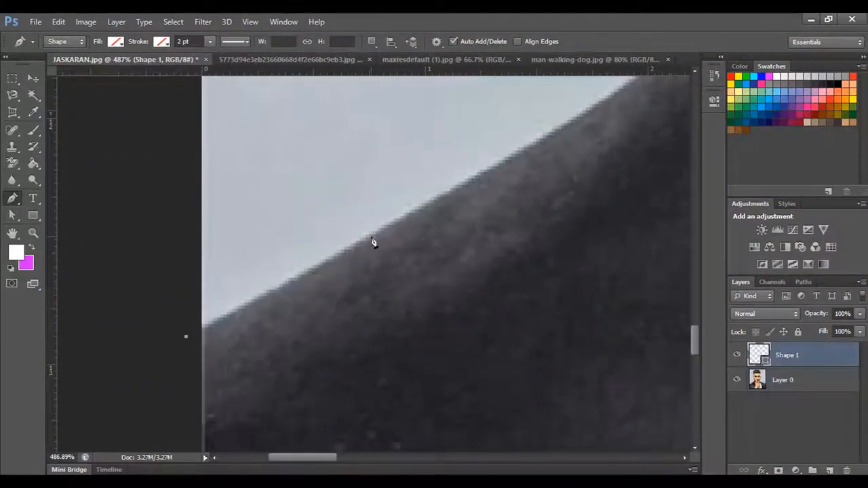
drag(372, 236, 432, 196)
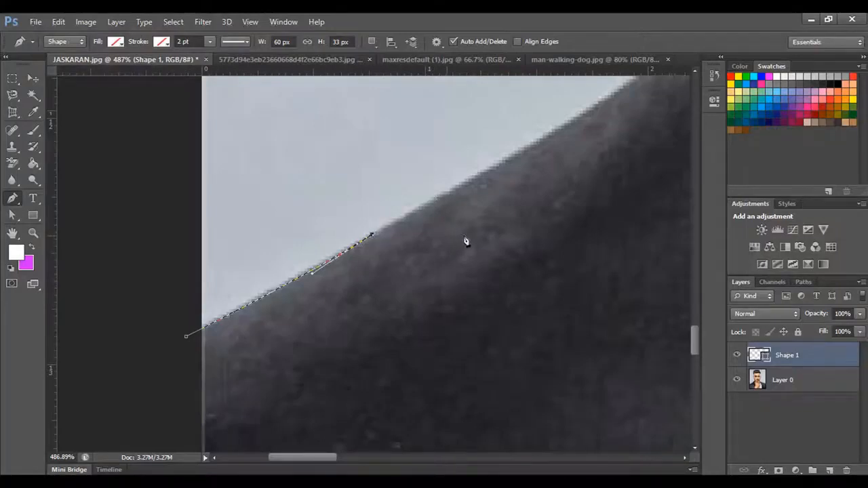
- Extend the pen path along the shoulder edge to just before the lapel seam, removing the outgoing handles of its curve points
drag(492, 226, 324, 369)
drag(432, 252, 485, 212)
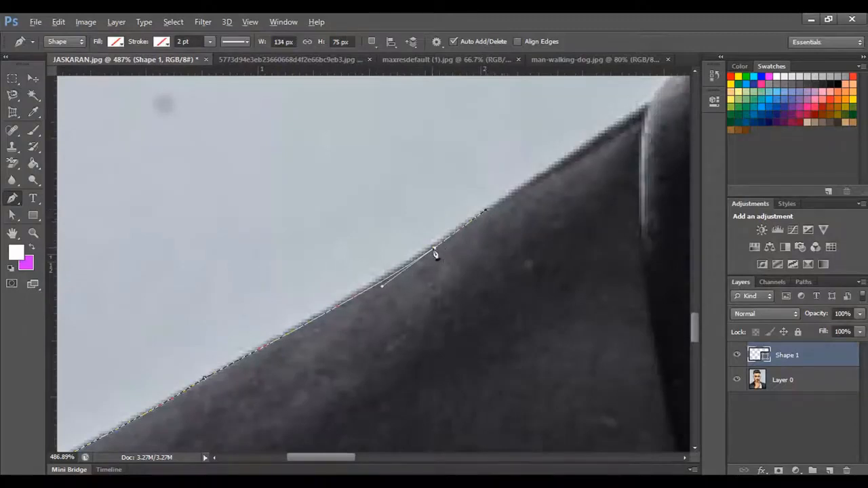
alt+click(435, 251)
drag(520, 242, 417, 346)
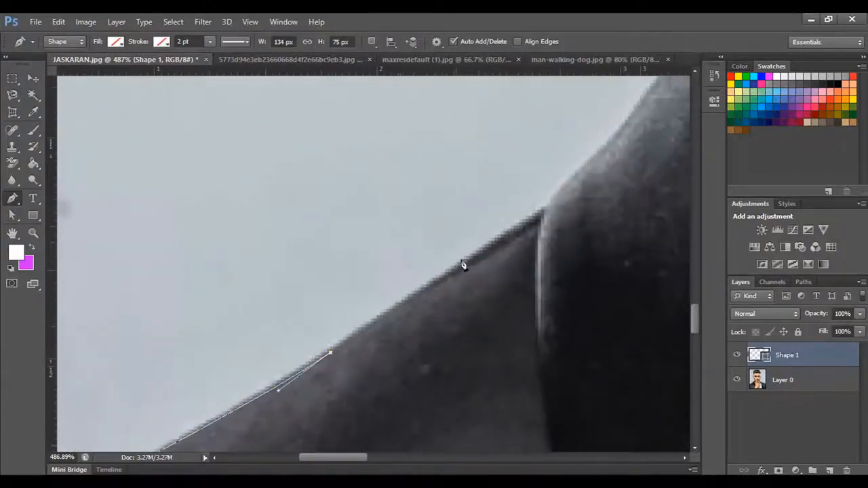
drag(487, 248, 506, 238)
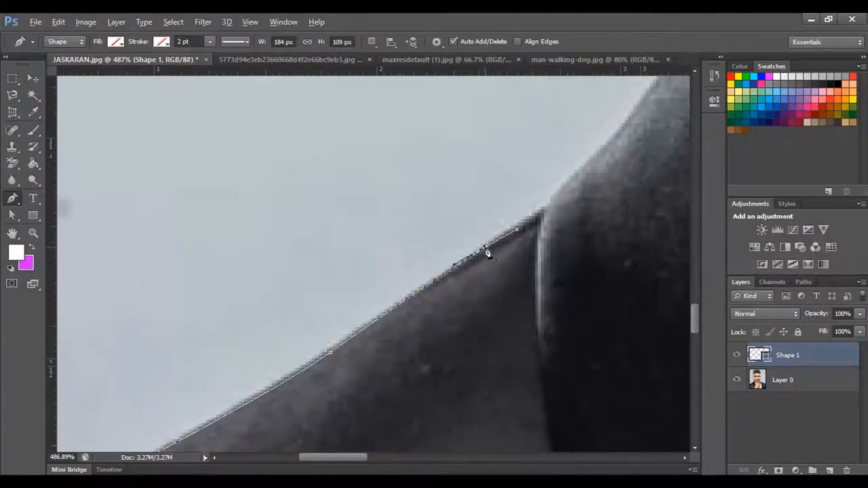
alt+click(485, 249)
- Continue the pen path from the lapel seam up the collar's outer edge and curve it over the collar's top
drag(542, 201, 502, 314)
key(ctrl+z)
mouse_move(532, 266)
mouse_down()
mouse_move(543, 251)
mouse_move(537, 267)
mouse_up()
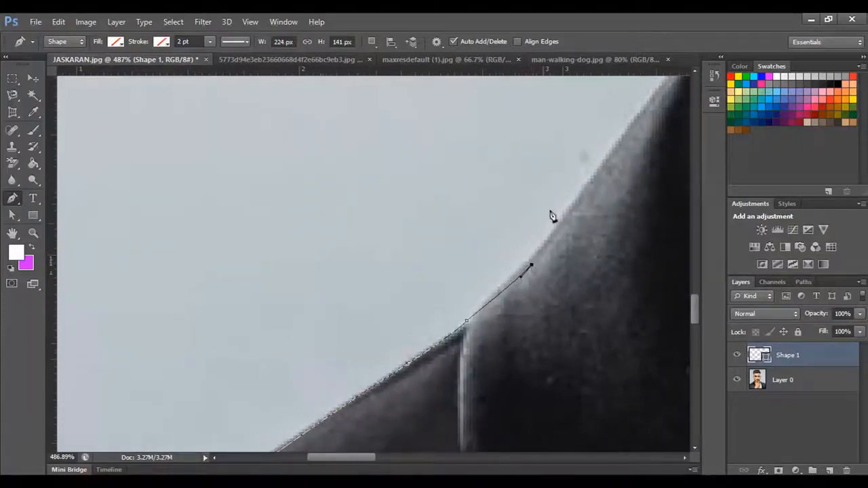
click(587, 181)
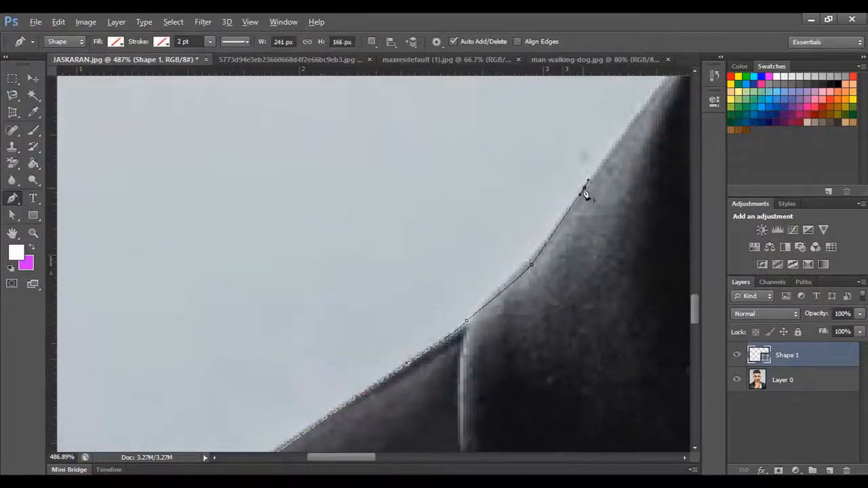
drag(623, 190, 436, 339)
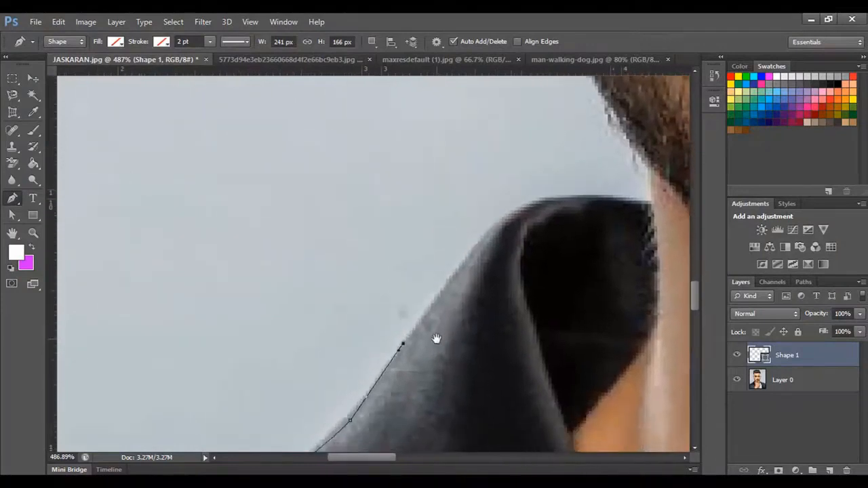
drag(462, 269, 479, 237)
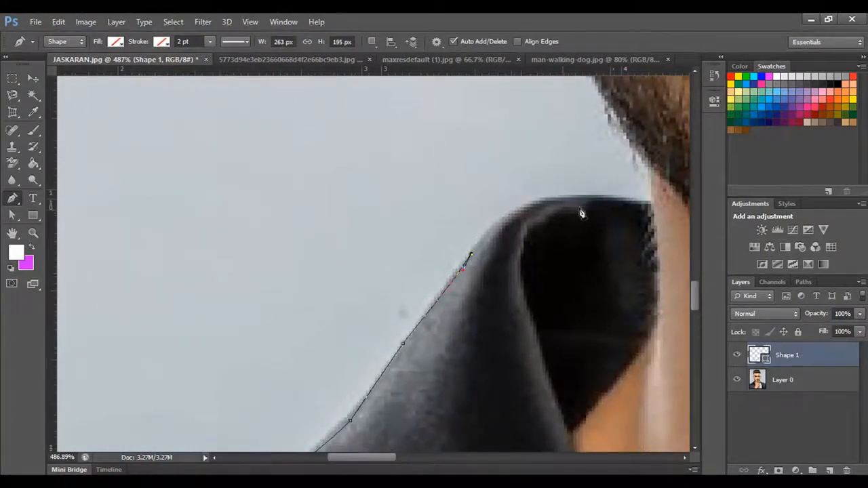
drag(567, 197, 637, 191)
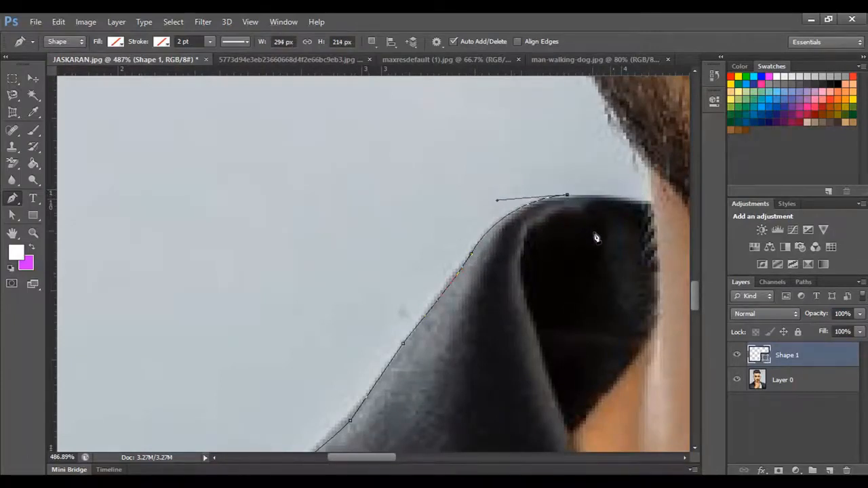
- Continue the pen path from the collar up the jaw, around the first ear and the hair to the opposite ear
drag(594, 235, 441, 259)
click(498, 226)
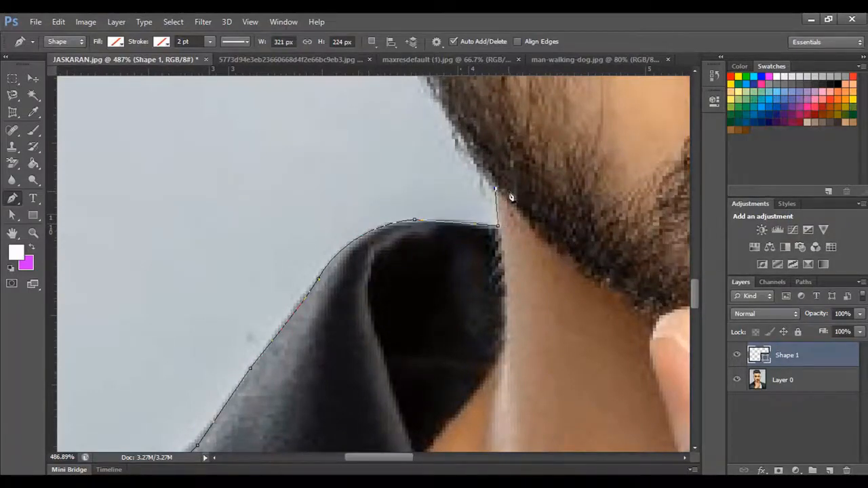
drag(536, 204, 347, 215)
click(293, 219)
drag(284, 165, 444, 123)
click(634, 335)
click(498, 252)
- Trace the pen path around the opposite earlobe and down the beard and jacket shoulder to the photo's right edge
click(490, 179)
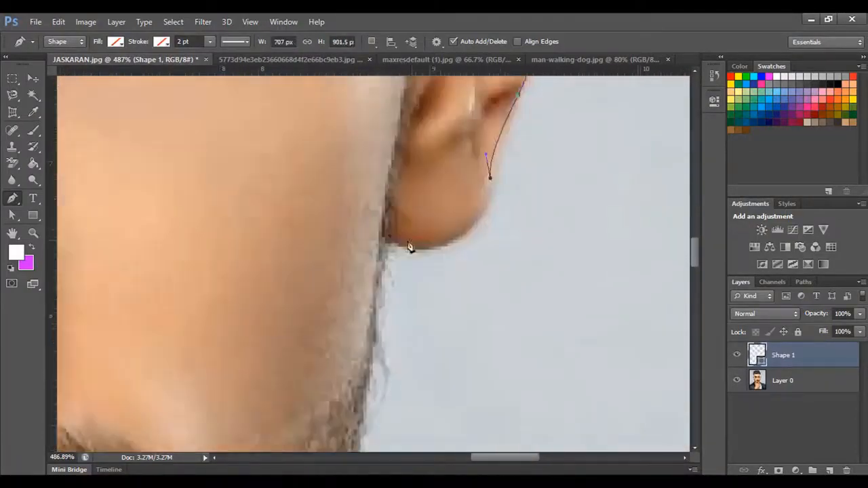
click(307, 163)
click(395, 244)
drag(416, 196, 457, 200)
click(492, 216)
- Route the pen path around the outside of the canvas and close it at its starting point beside the jacket
key(ctrl+minus)
key(ctrl+minus)
key(ctrl+minus)
key(ctrl+minus)
key(ctrl+minus)
drag(543, 285, 549, 322)
key(ctrl+minus)
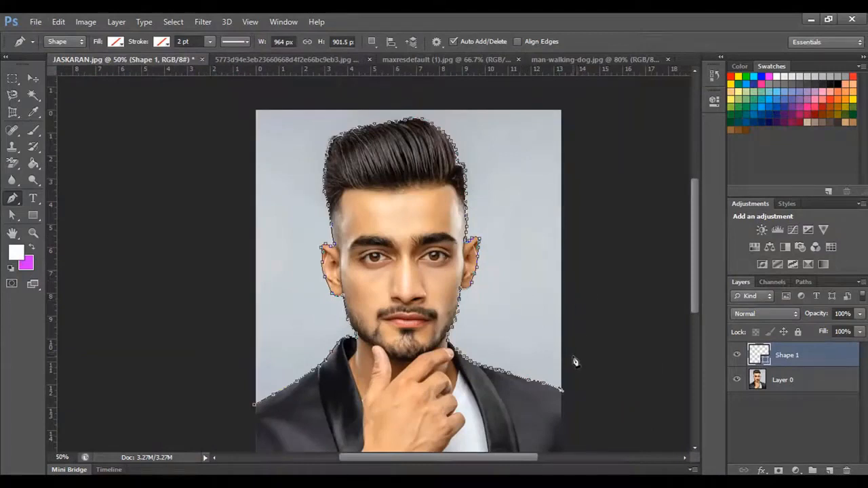
click(581, 310)
click(593, 193)
click(586, 86)
click(496, 89)
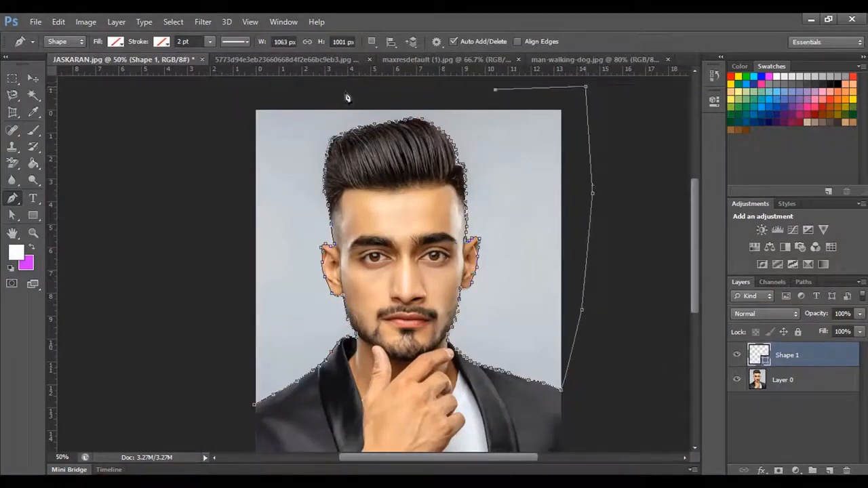
click(274, 96)
click(216, 116)
click(206, 266)
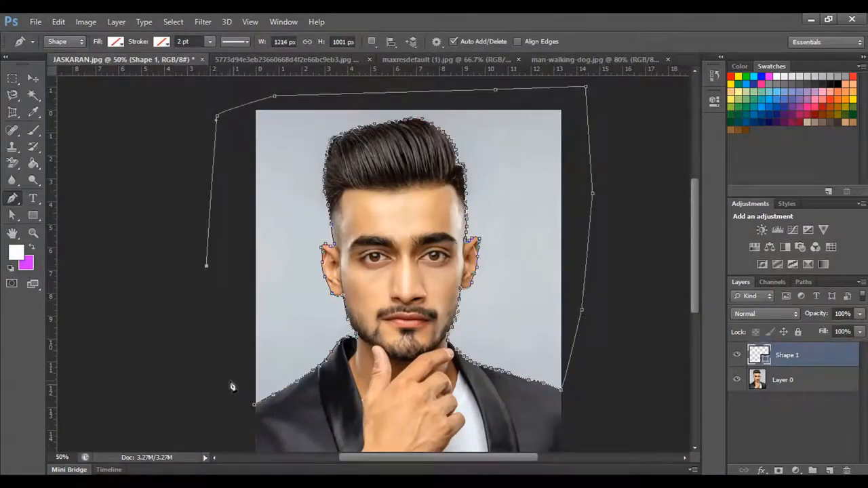
click(229, 381)
click(255, 412)
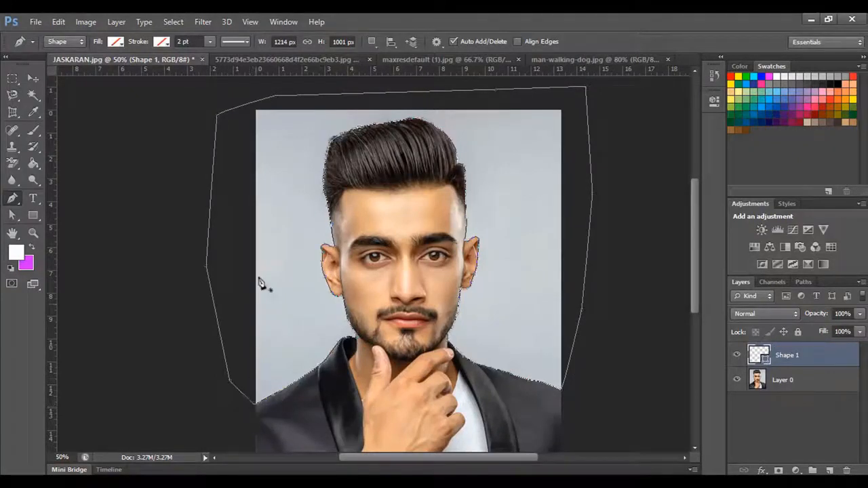
- Convert the closed path into a new anti-aliased selection with 0 px feather and delete the backdrop from Layer 0
right_click(277, 176)
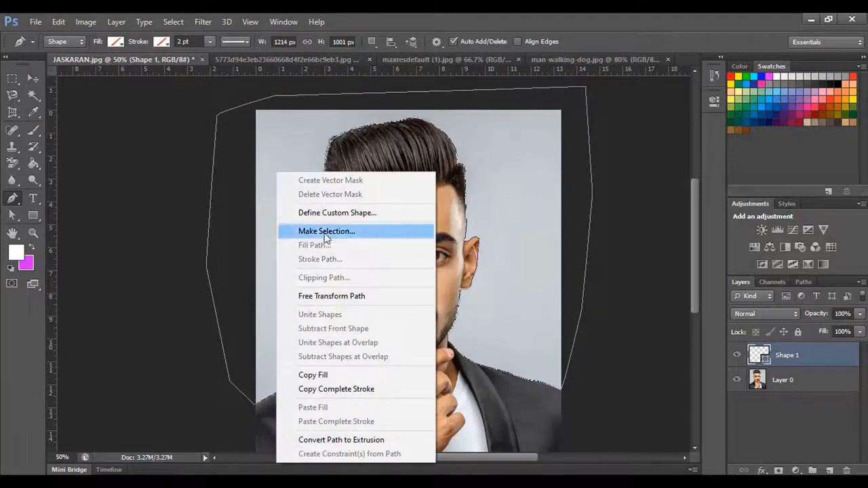
key(Escape)
key(i)
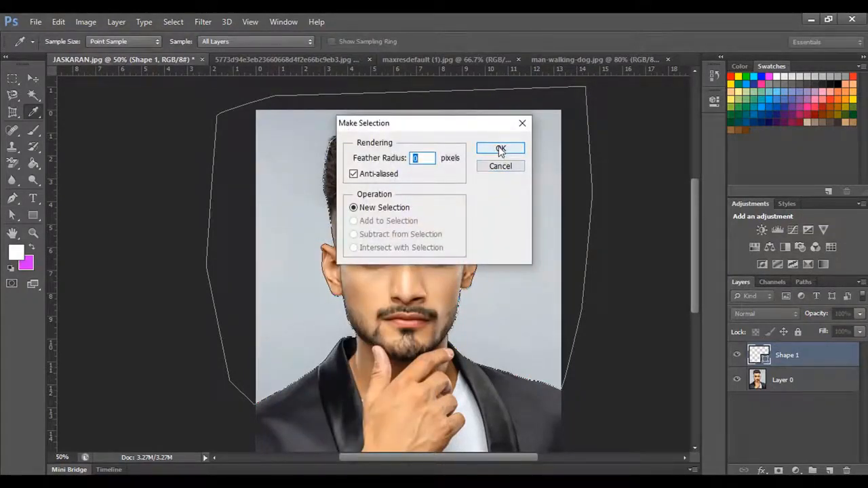
click(500, 149)
key(p)
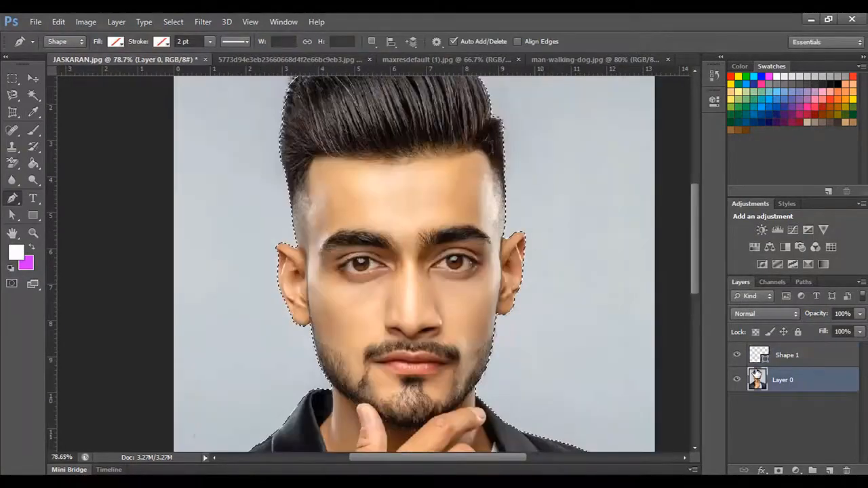
key(Delete)
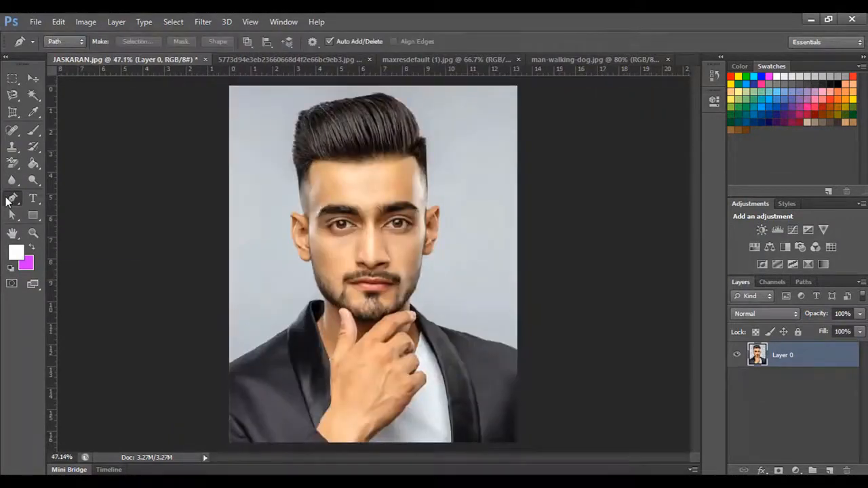
- Examine the Pen tool's variants and its Shape, Path and Pixels drawing modes
right_click(8, 198)
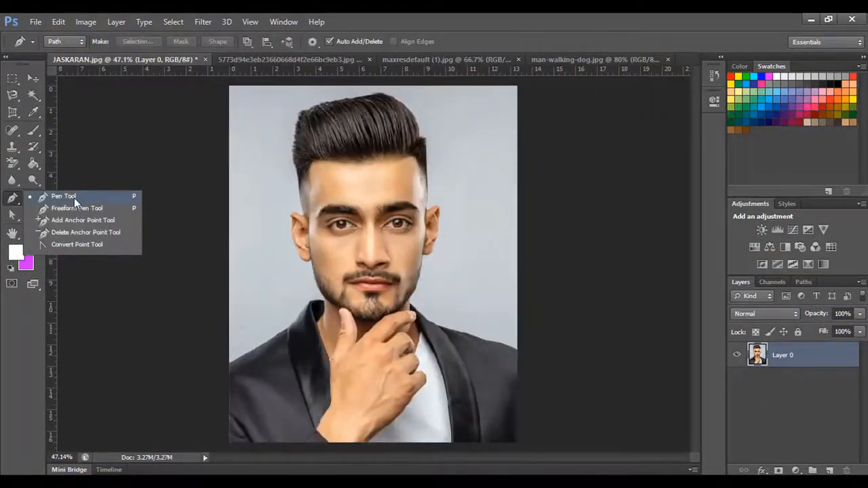
click(74, 197)
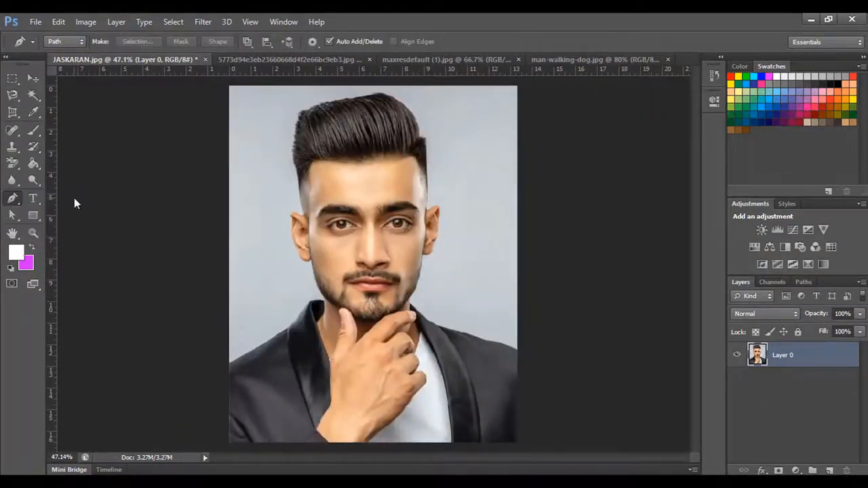
click(68, 41)
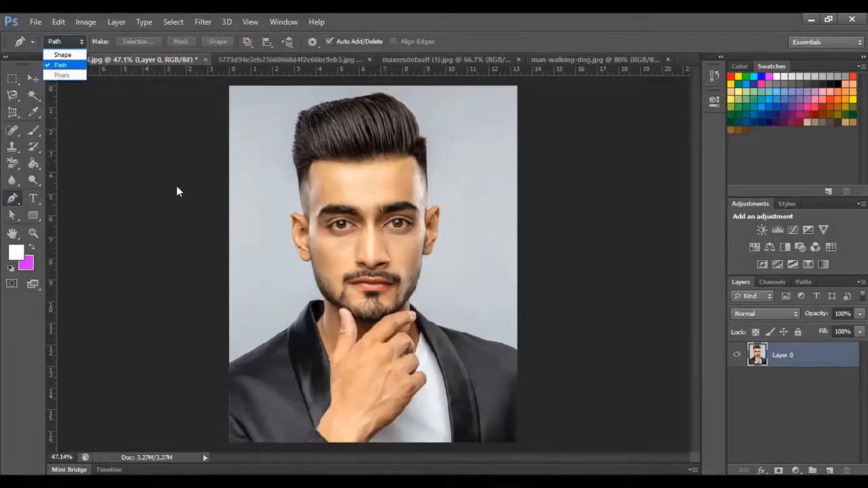
click(231, 252)
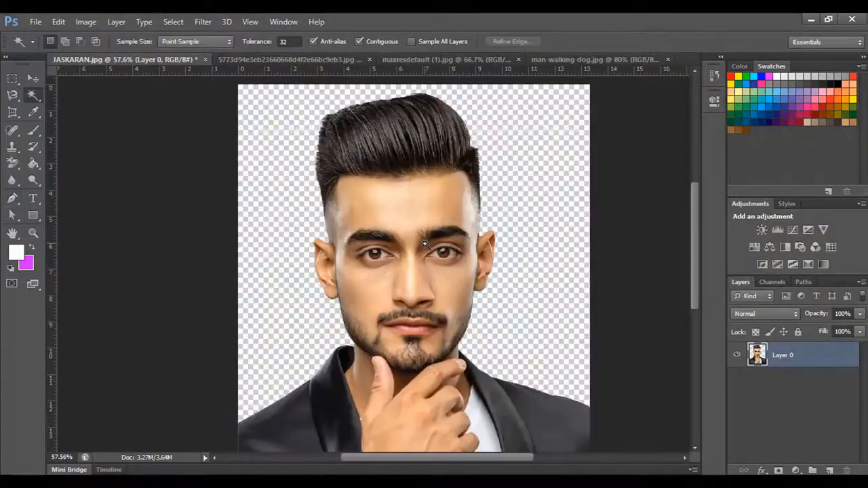
- Switch to the bride photo and start a Polygonal Lasso outline at its bottom edge, following the veil border up past the hand
click(301, 61)
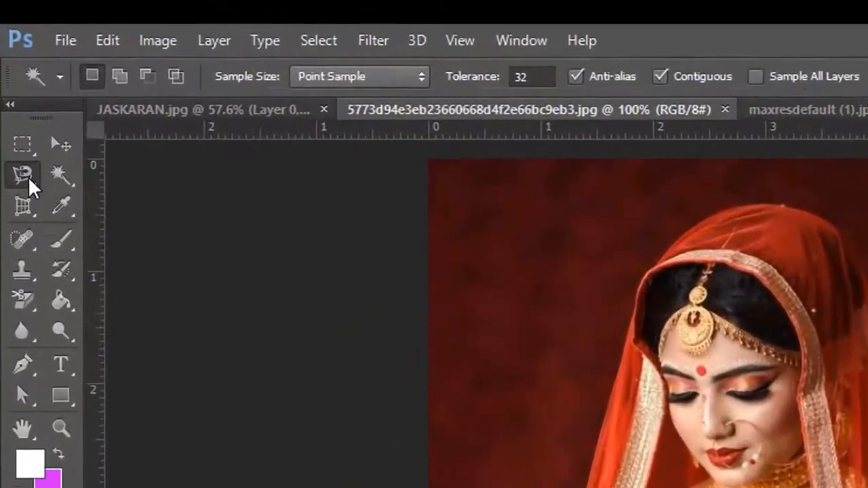
click(13, 94)
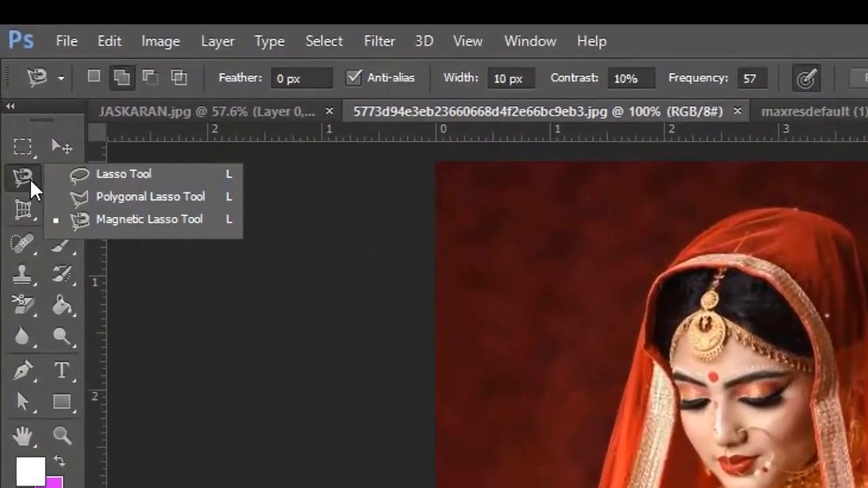
click(137, 198)
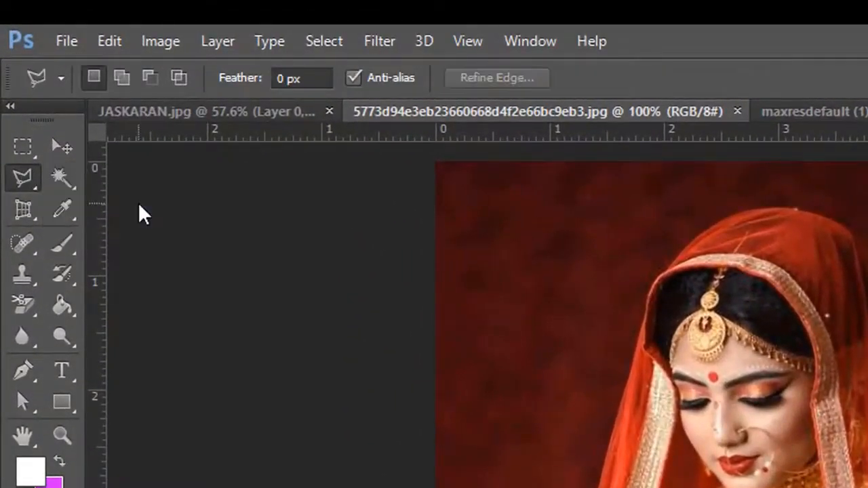
key(ctrl+0)
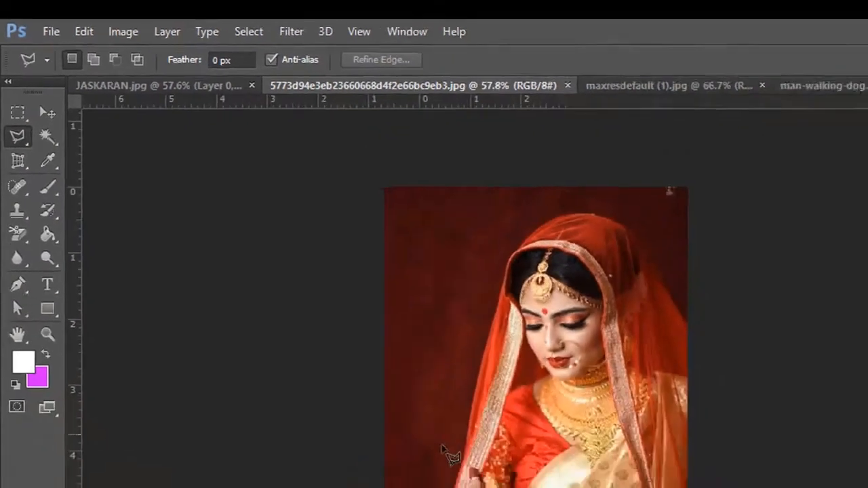
scroll(442, 448, up, 12)
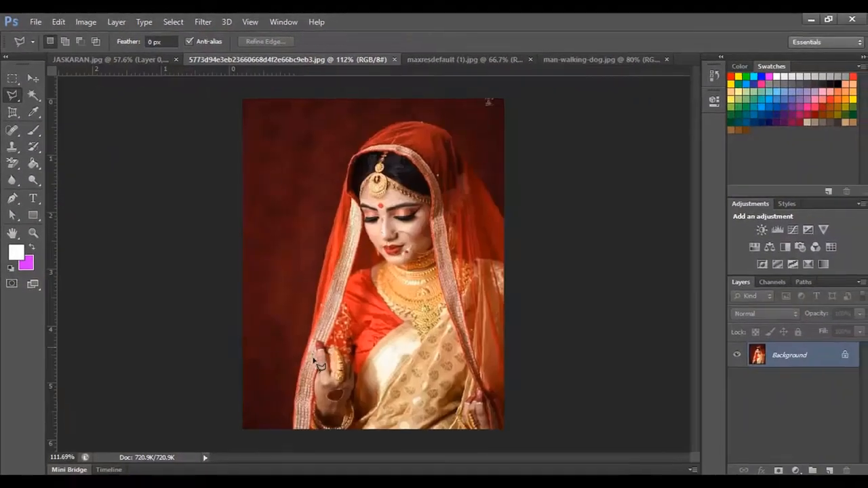
drag(335, 374, 346, 163)
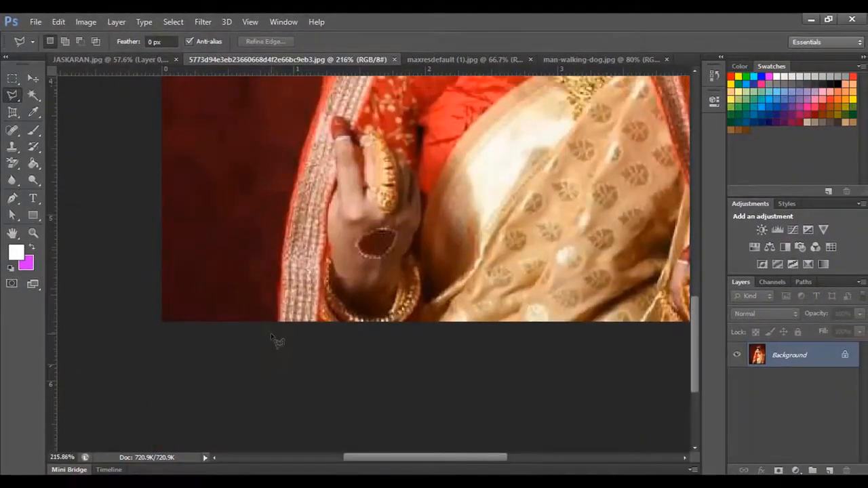
click(275, 333)
click(291, 204)
click(323, 96)
- Continue the Polygonal Lasso outline up the veil's outer edge and over the top of the bride's head
drag(330, 99, 290, 357)
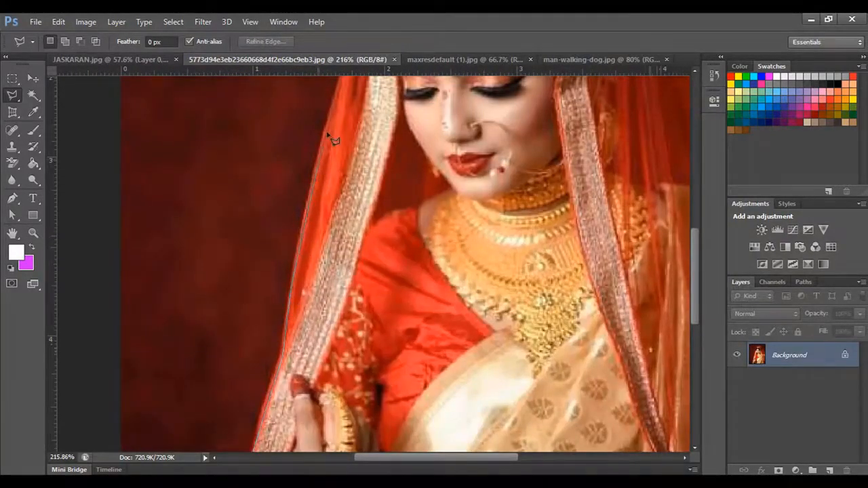
drag(332, 112, 320, 293)
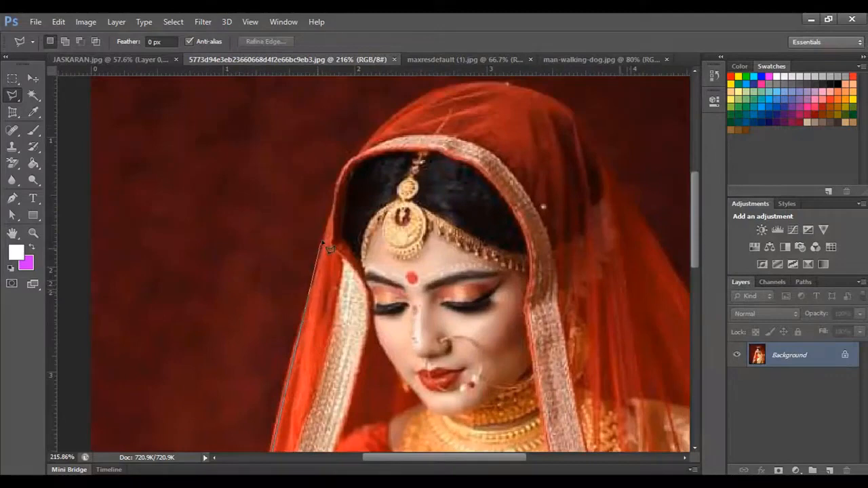
click(323, 243)
click(337, 186)
click(410, 97)
click(498, 81)
click(572, 115)
- Run the Polygonal Lasso outline down the veil to the photo's right edge and close it around the backdrop, outside the canvas
drag(572, 116, 290, 95)
click(415, 289)
key(ctrl+minus)
key(ctrl+minus)
key(ctrl+minus)
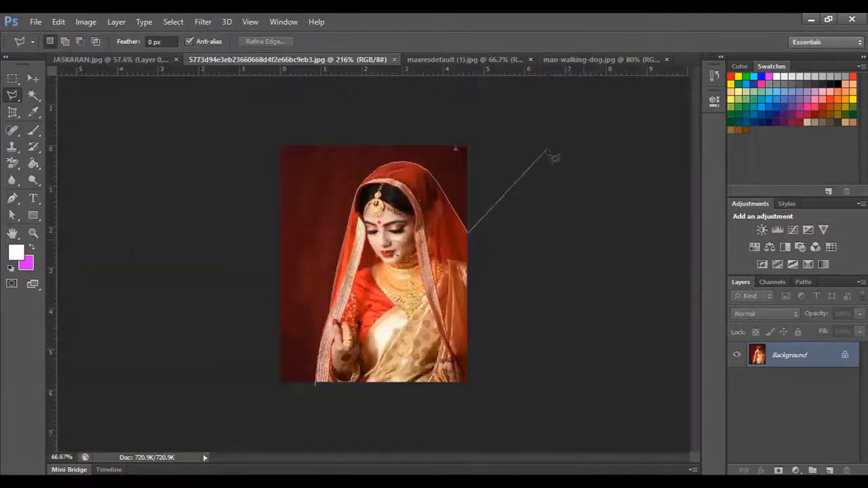
click(528, 120)
click(313, 101)
click(253, 133)
click(229, 264)
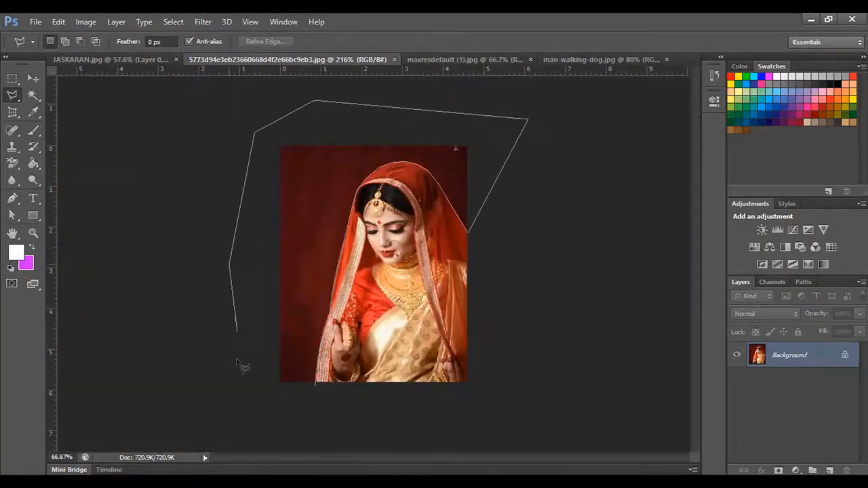
click(236, 370)
click(292, 399)
click(317, 388)
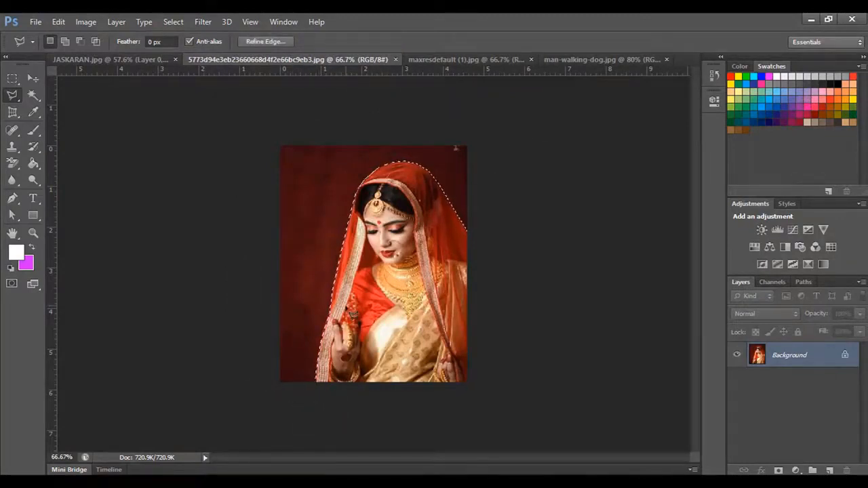
- Convert the locked Background of the bride photo into the editable Layer 0
key(ctrl+plus)
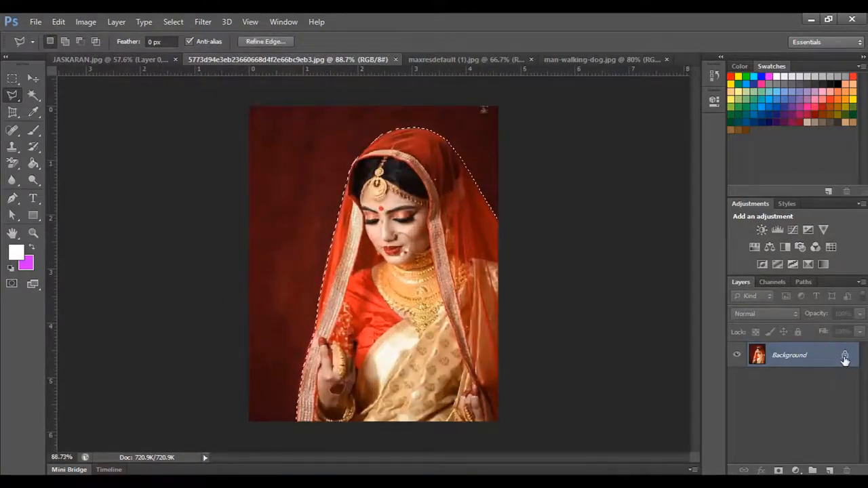
double_click(801, 354)
click(540, 163)
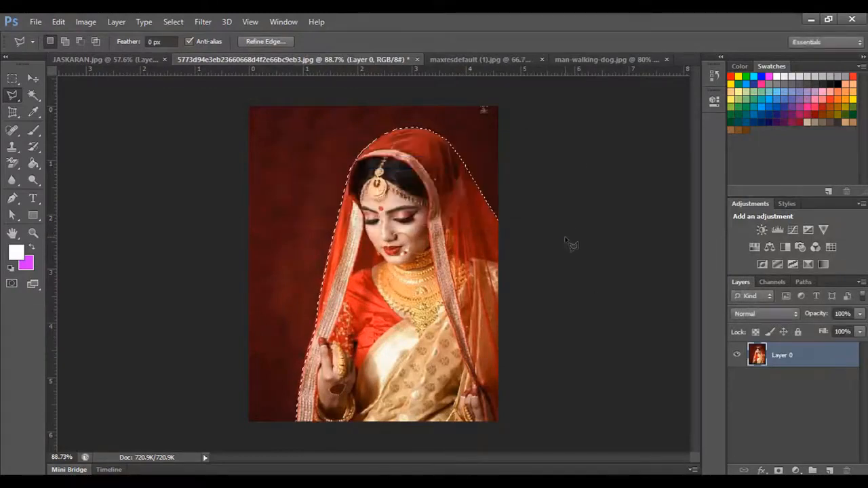
- Delete the dark red backdrop around the bride from Layer 0 and clear the selection
key(ctrl+shift+i)
key(Delete)
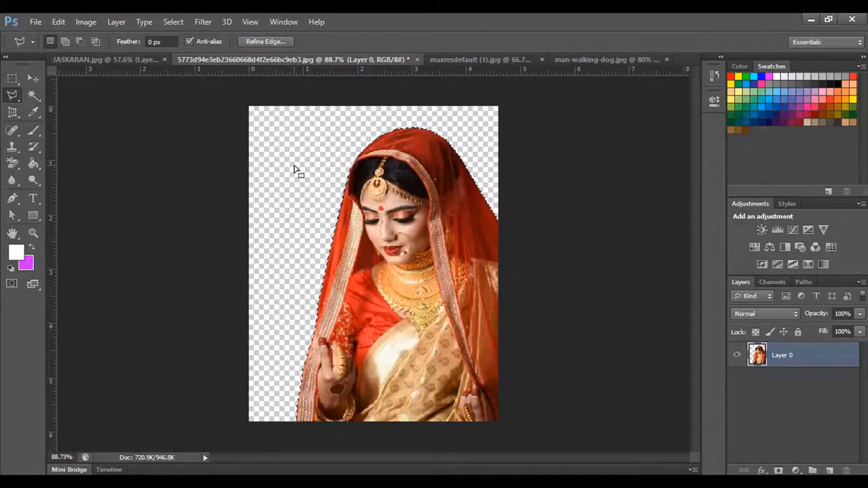
key(ctrl+d)
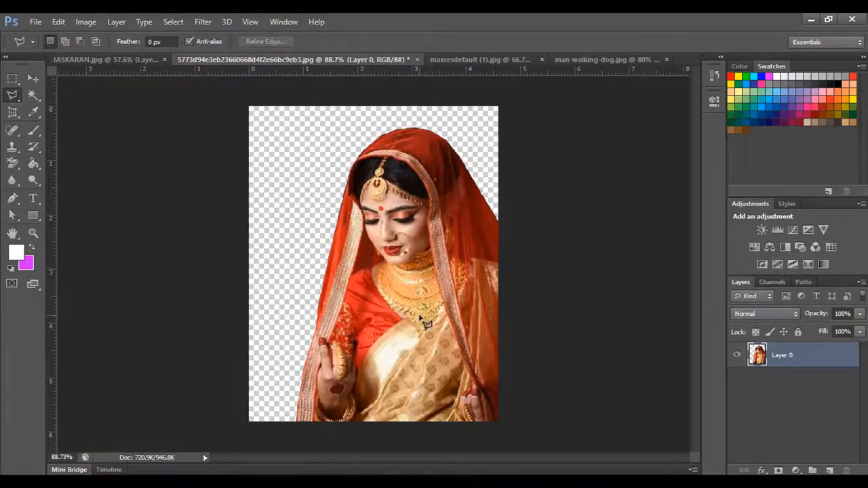
- Switch to maxresdefault (1).jpg and review the Lasso variants and the Pen tool's drawing modes
click(479, 59)
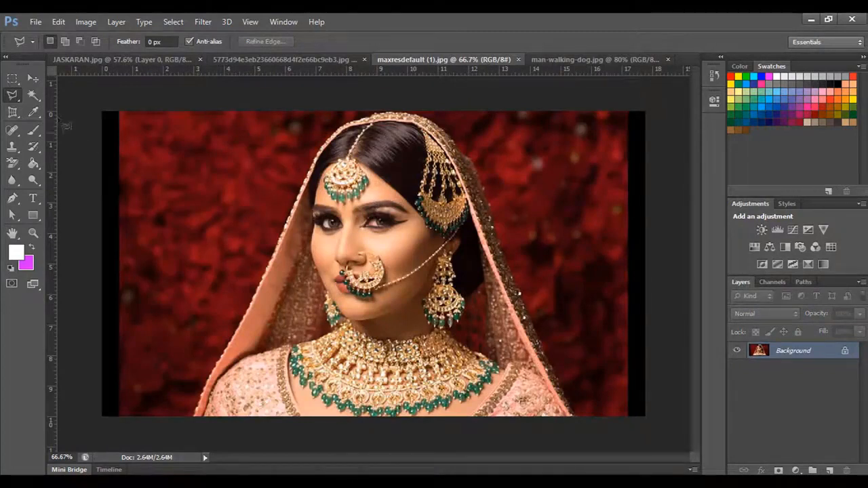
click(13, 97)
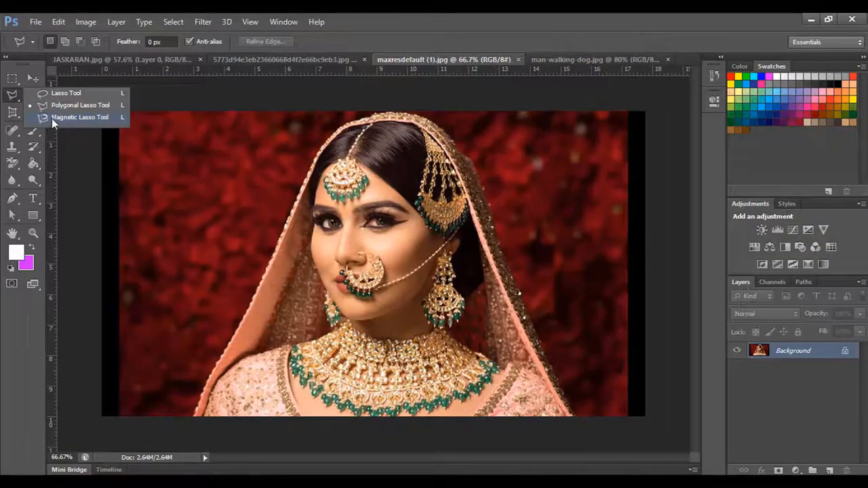
click(13, 200)
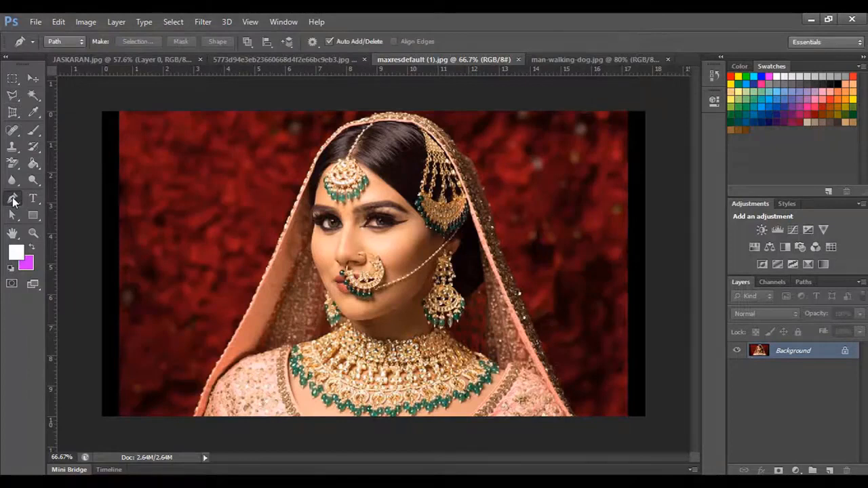
click(62, 40)
click(65, 63)
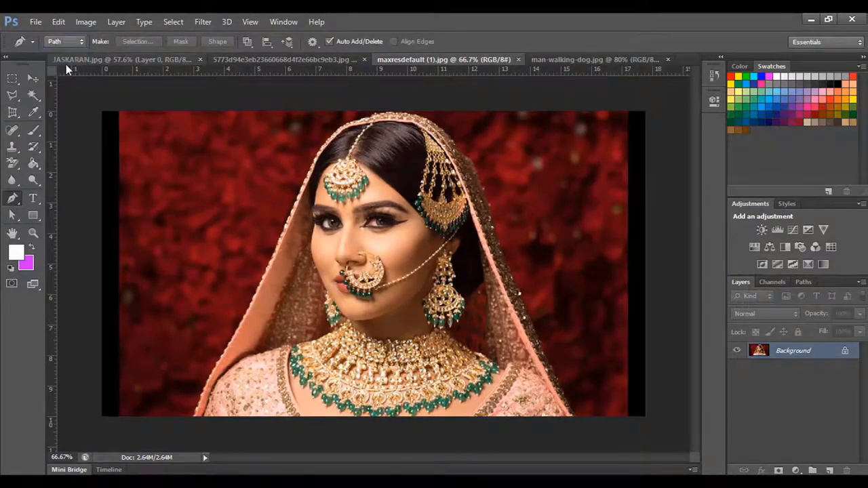
- Start a Polygonal Lasso outline at the photo's bottom edge, following the veil up its left side and over the bride's head
click(13, 97)
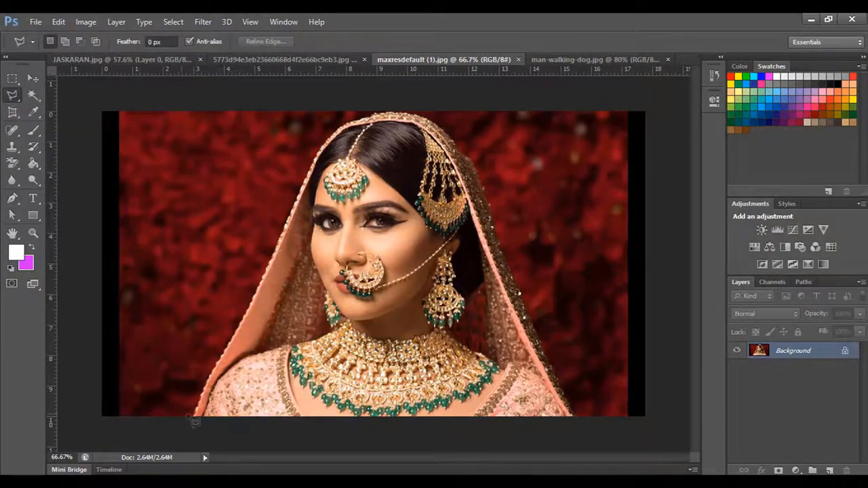
click(208, 382)
click(218, 362)
click(235, 331)
click(262, 281)
click(303, 183)
click(323, 148)
click(350, 125)
click(406, 113)
click(432, 124)
click(473, 164)
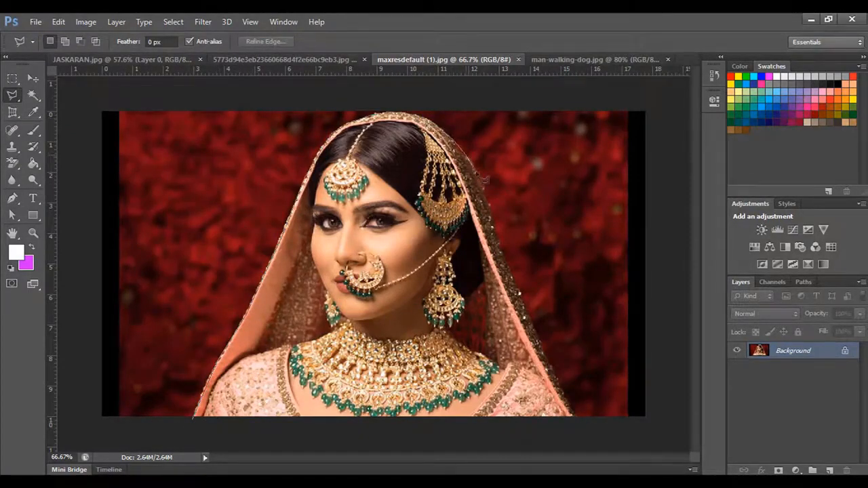
- Continue the outline down the veil's right side and close it along the photo's bottom edge to select the bride
click(489, 212)
click(518, 286)
click(542, 342)
click(579, 417)
click(680, 407)
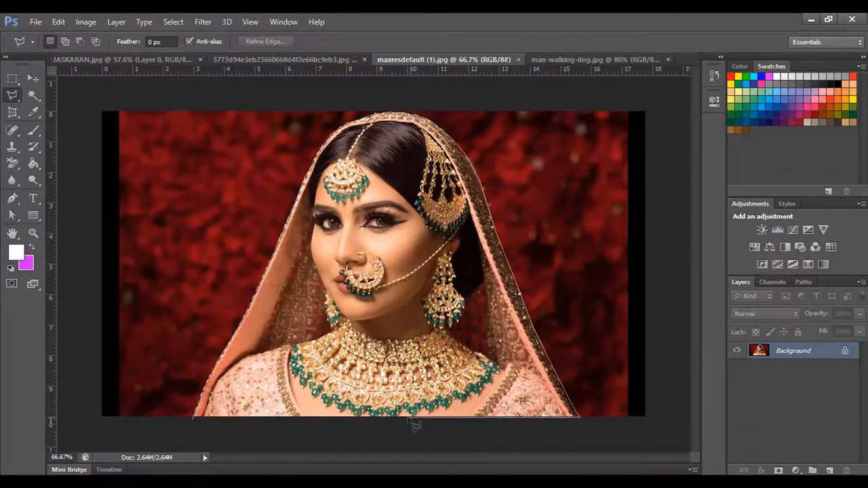
click(196, 419)
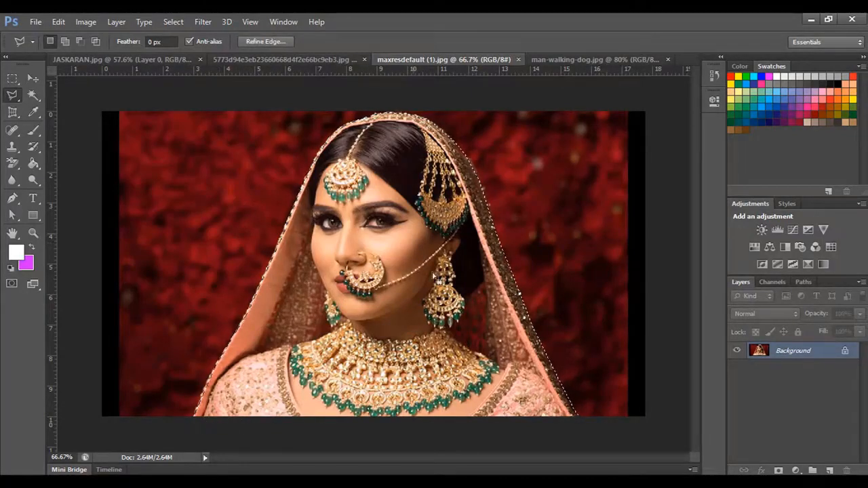
- Bring the selected bride into man-walking-dog.jpg with the Move tool as a new layer, centred over the landscape
click(34, 79)
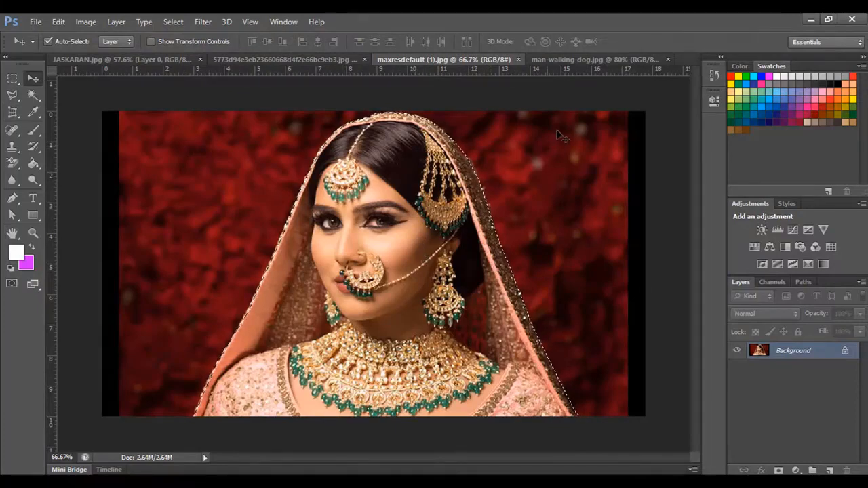
drag(562, 136, 400, 253)
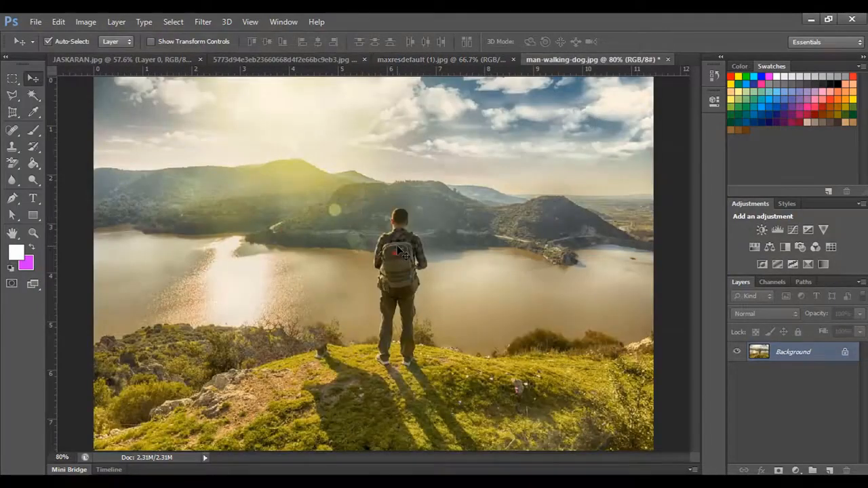
click(405, 60)
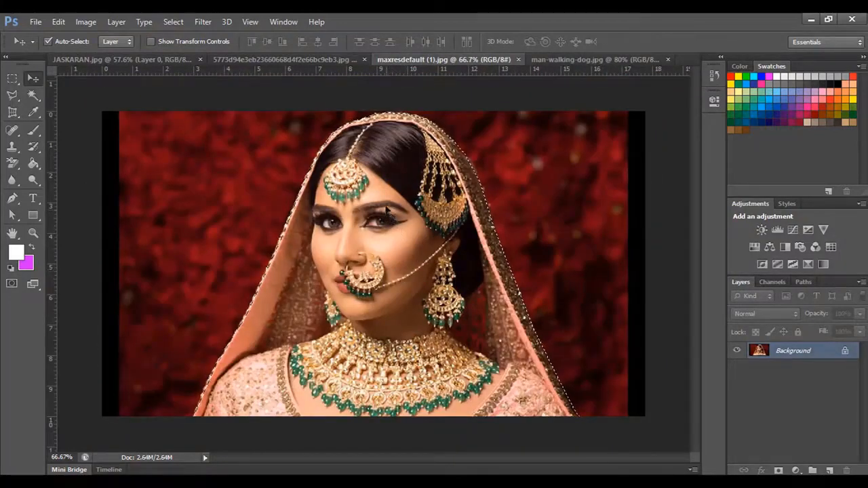
drag(388, 212, 347, 291)
drag(363, 332, 375, 248)
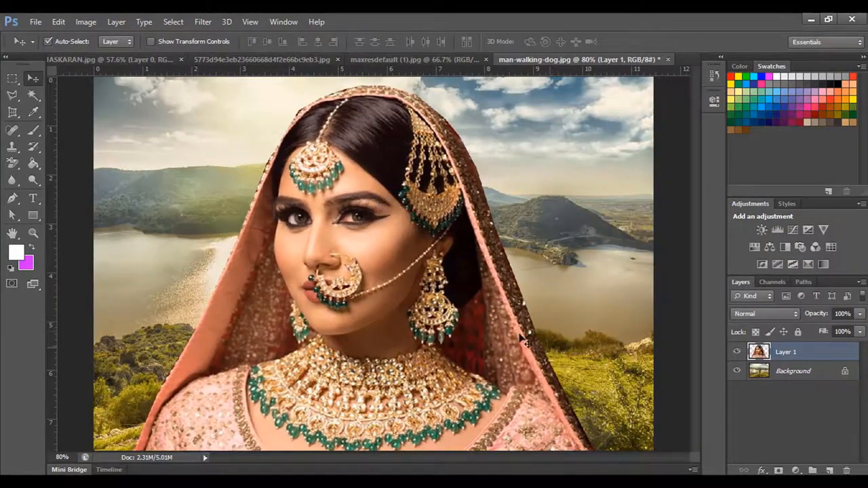
scroll(524, 335, down, 4)
scroll(524, 334, up, 1)
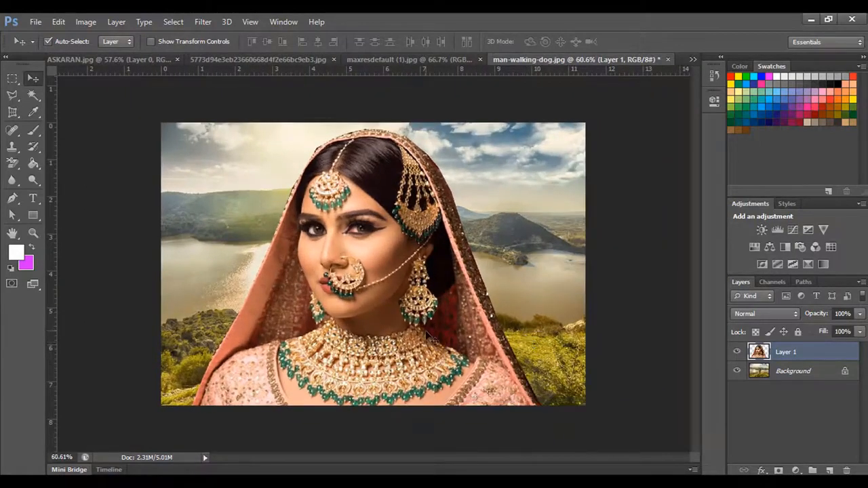